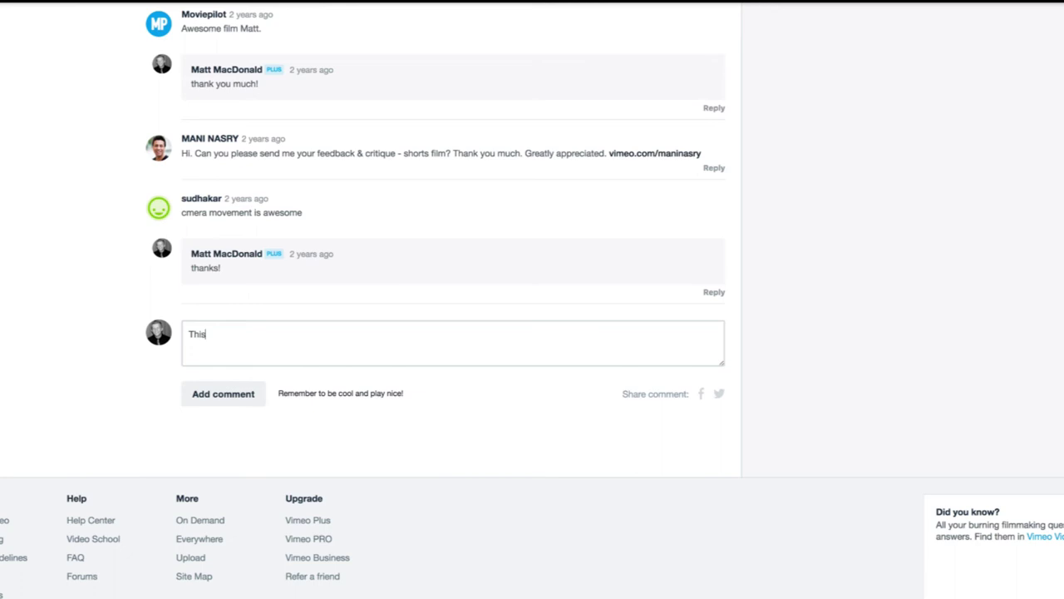
# Enter 'has' as a search term while staging the character's dive off the dock.
pyautogui.write('has')
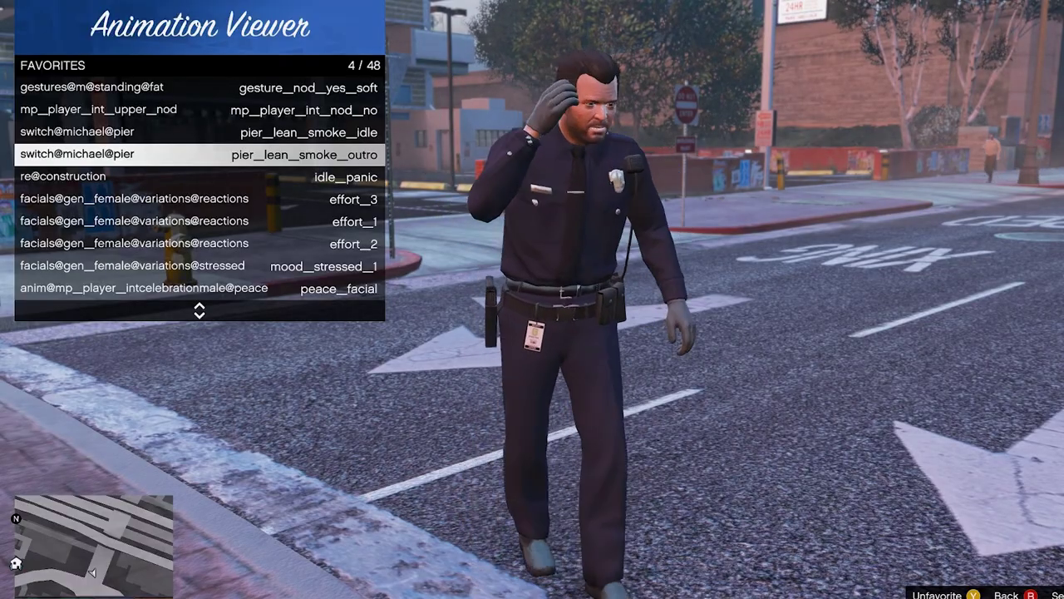
# Select the re@construction panic idle animation in the Animation Viewer favourites.
pyautogui.press('Down')
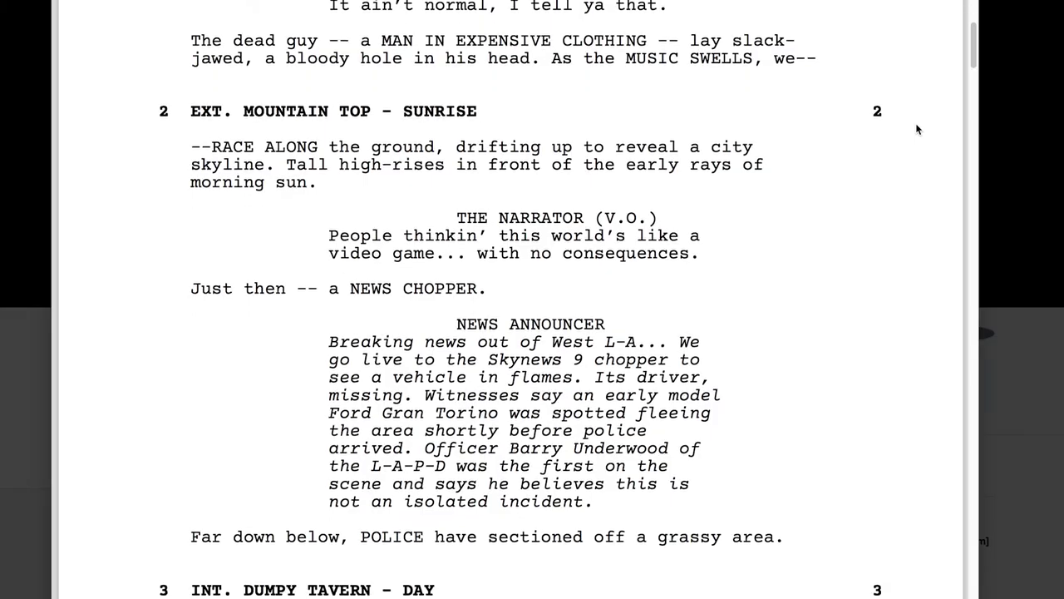
# Scroll through the mod folders, NaturalVision console, readme.txt and the GTA5-Mods.com homepage.
pyautogui.scroll(-10, 916, 130)
pyautogui.scroll(-8, 916, 129)
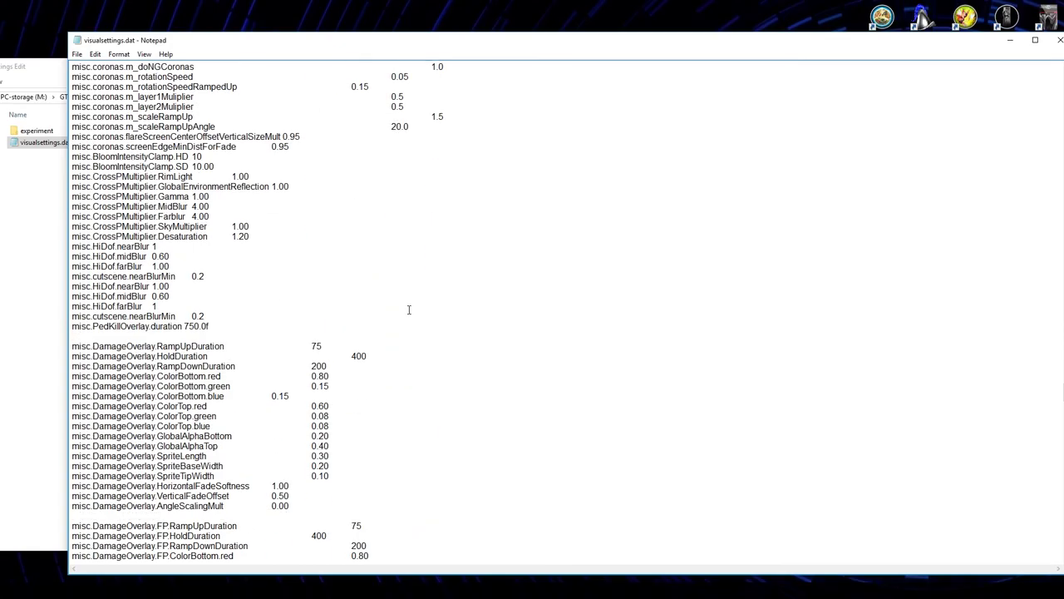
pyautogui.scroll(-15, 408, 309)
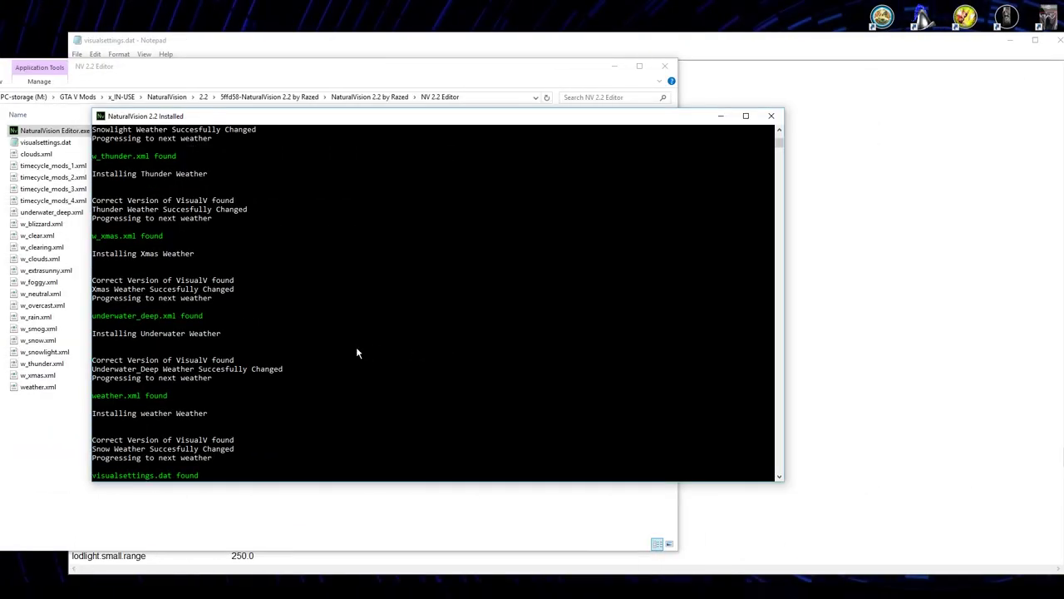
pyautogui.scroll(8, 358, 353)
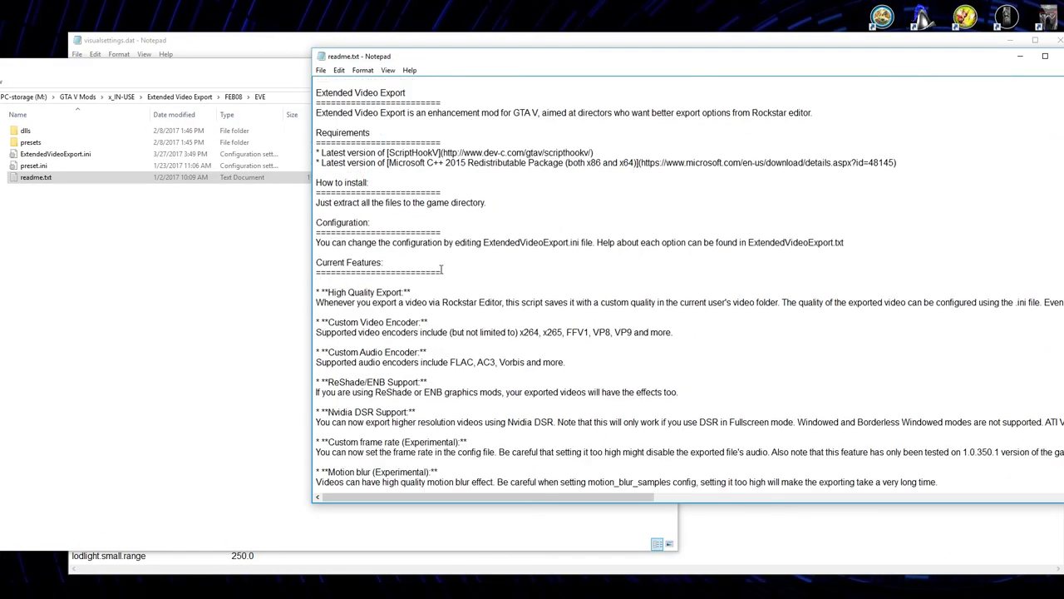
pyautogui.scroll(-7, 461, 323)
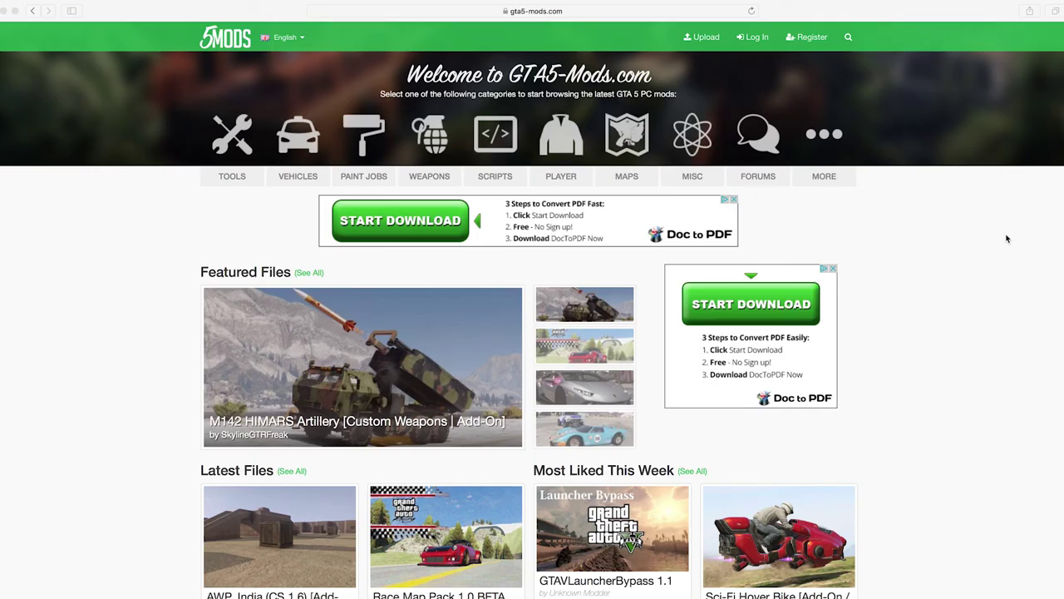
pyautogui.scroll(-5, 1006, 238)
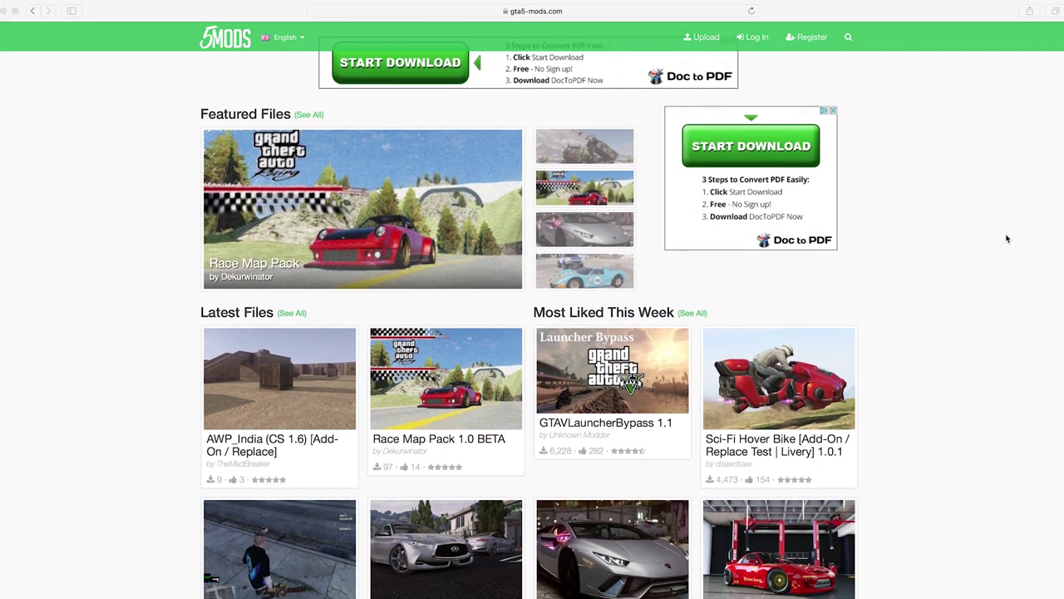
pyautogui.scroll(-4, 1006, 239)
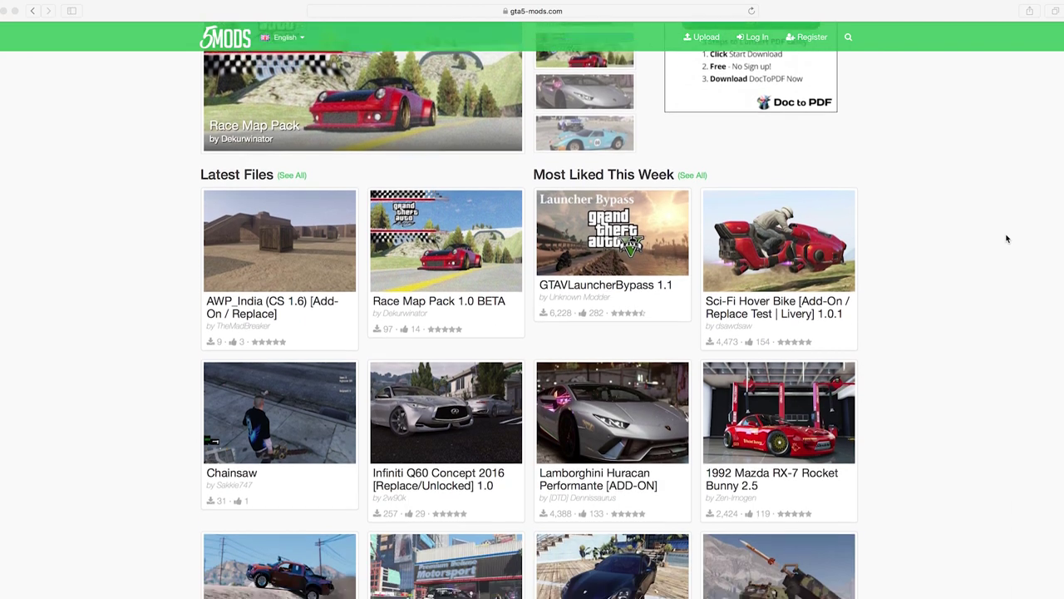
pyautogui.scroll(-5, 1006, 239)
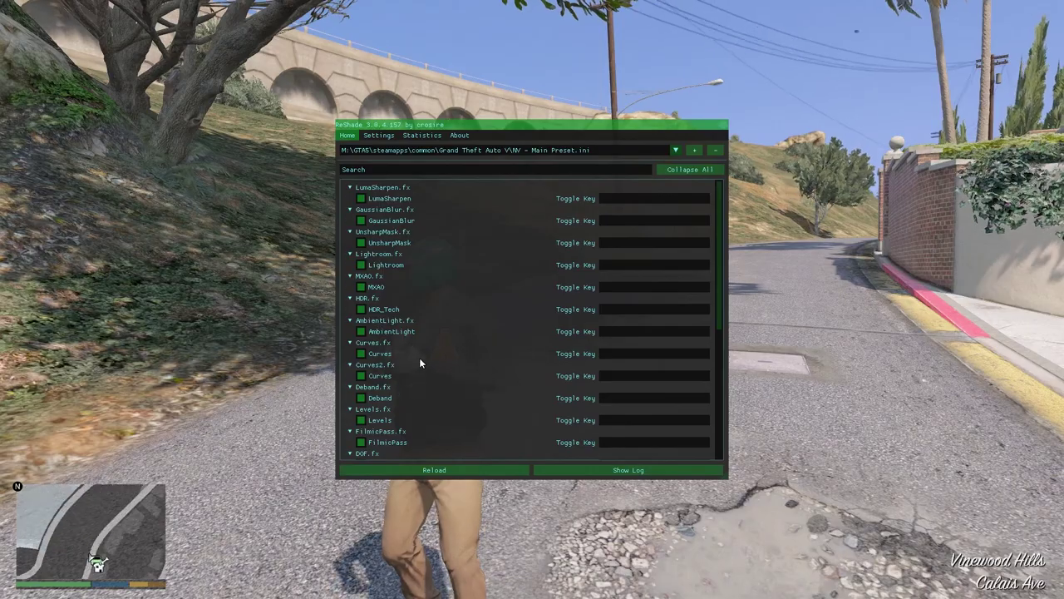
# Scroll the ReShade effect list, the OpenIV forum thread and the YouTube search results.
pyautogui.scroll(-10, 419, 357)
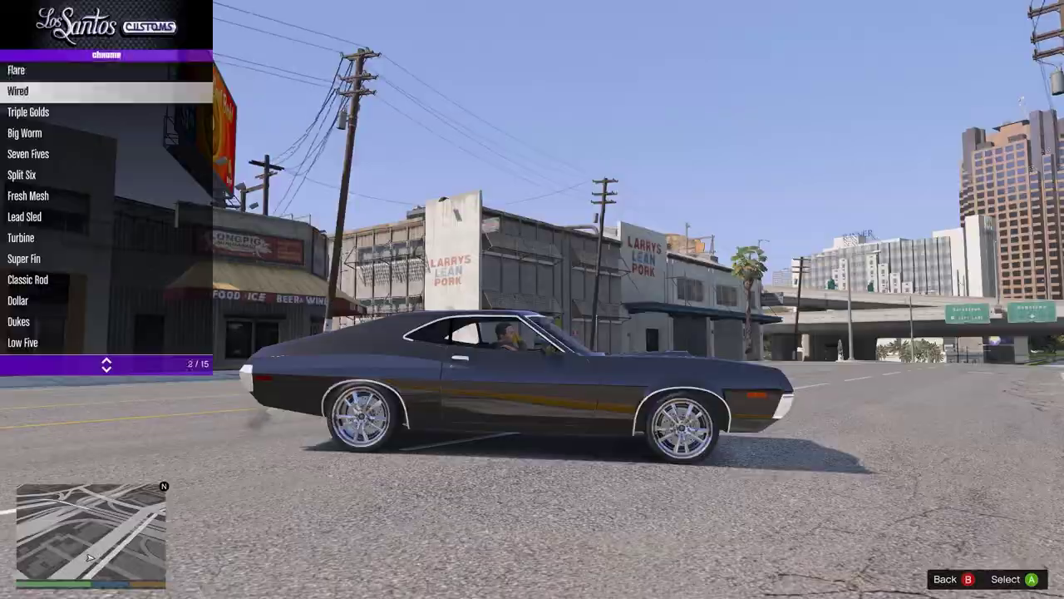
pyautogui.press('Down')
pyautogui.press('Down')
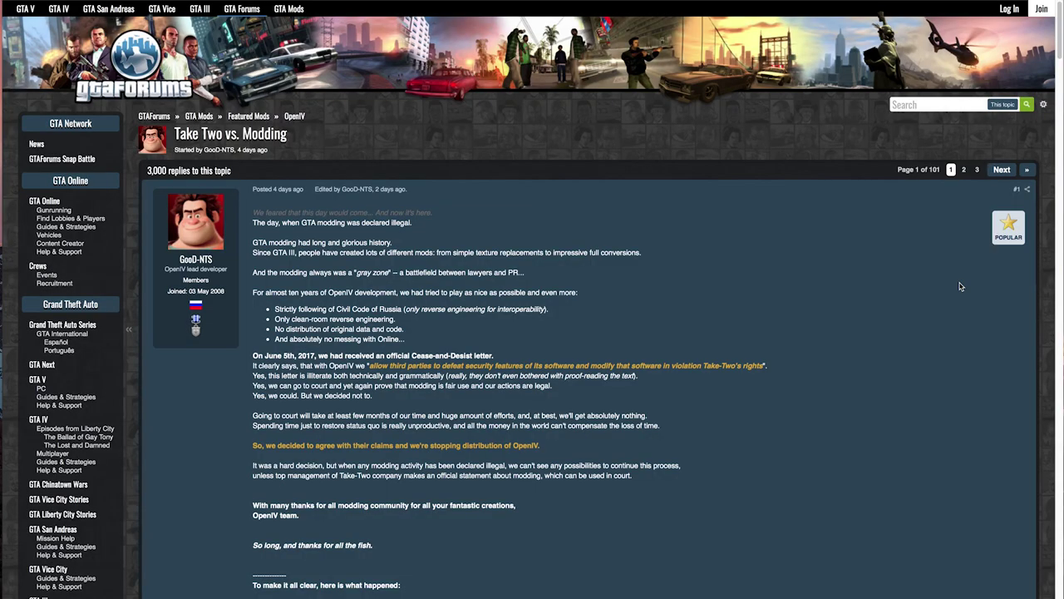
pyautogui.scroll(-10, 960, 286)
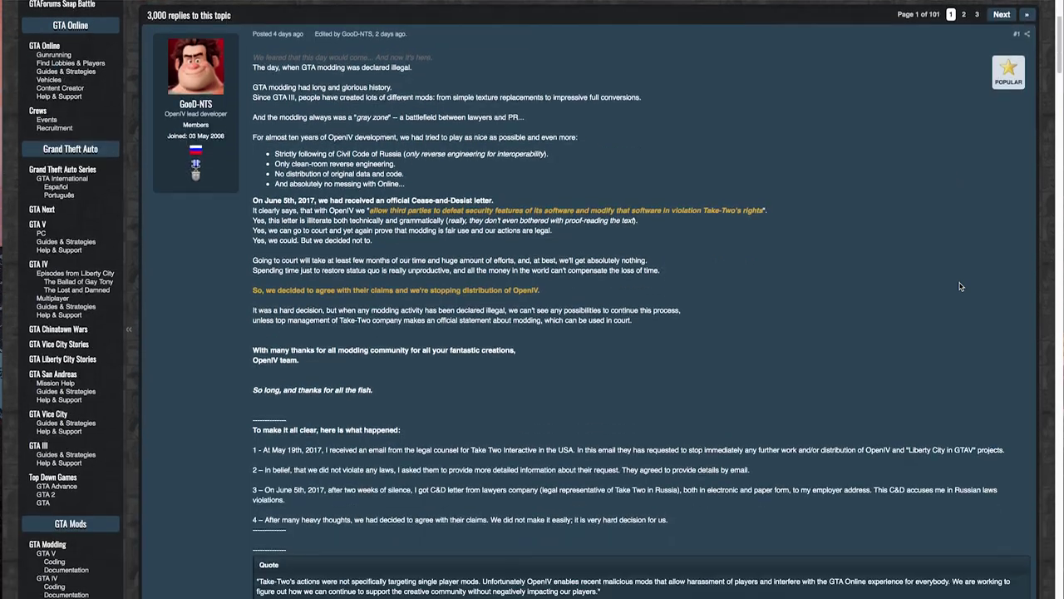
pyautogui.scroll(-5, 960, 286)
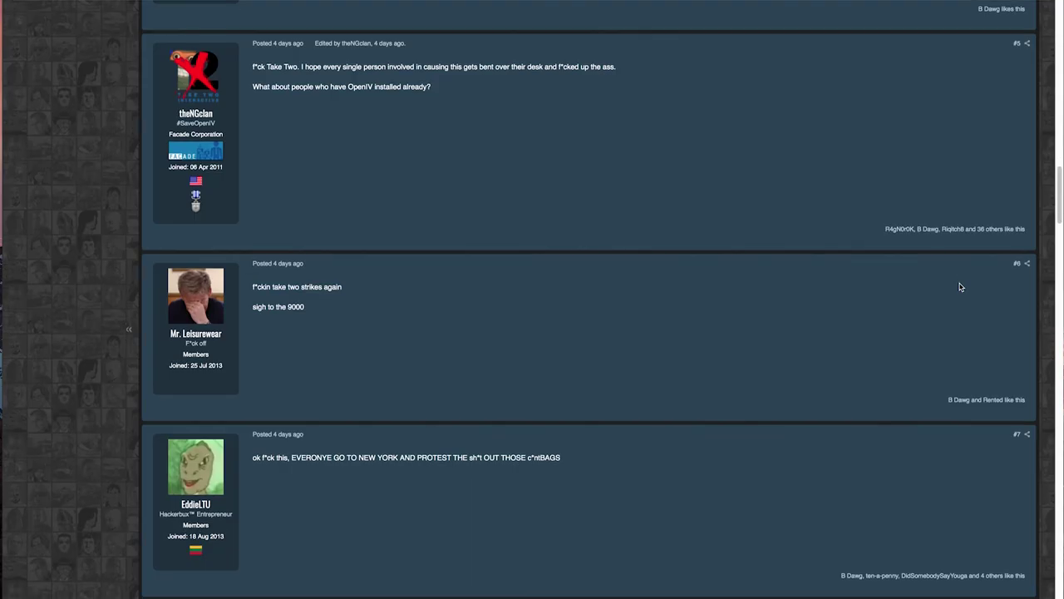
pyautogui.scroll(-5, 960, 286)
pyautogui.scroll(-8, 960, 286)
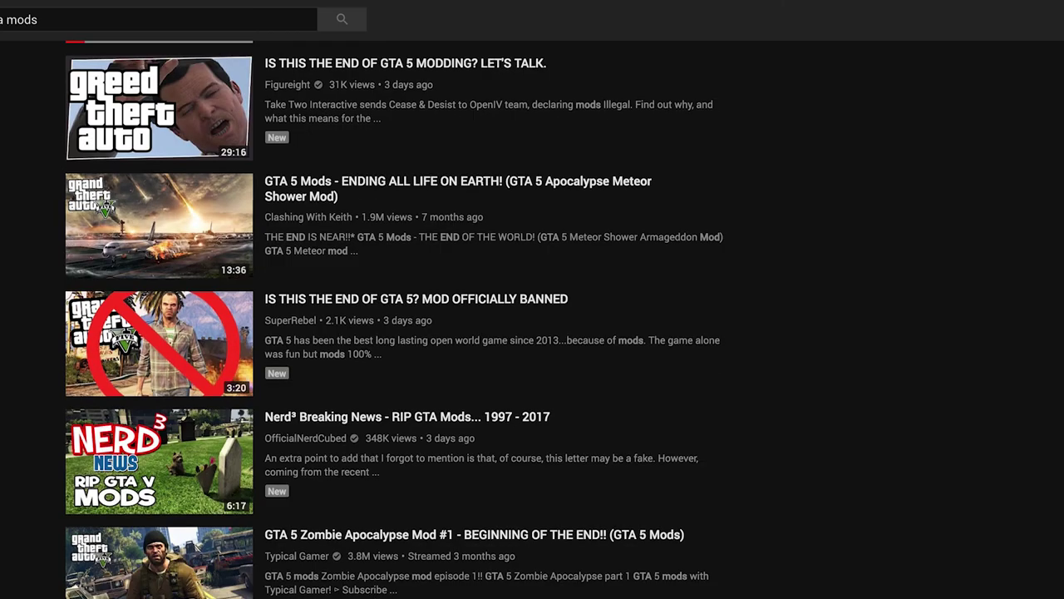
pyautogui.scroll(-3, 495, 332)
pyautogui.scroll(-5, 494, 332)
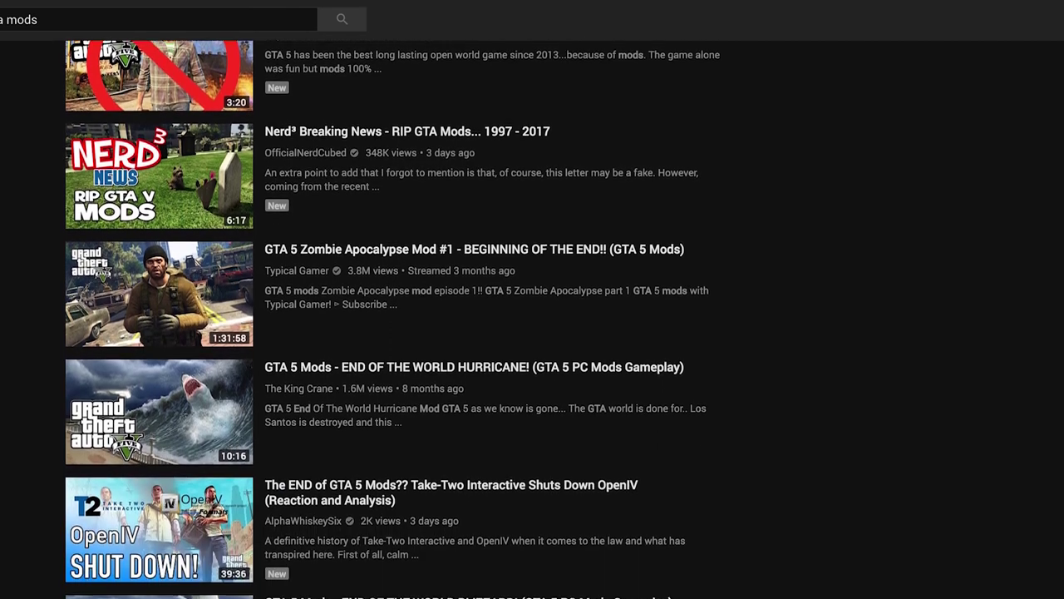
pyautogui.scroll(-2, 495, 332)
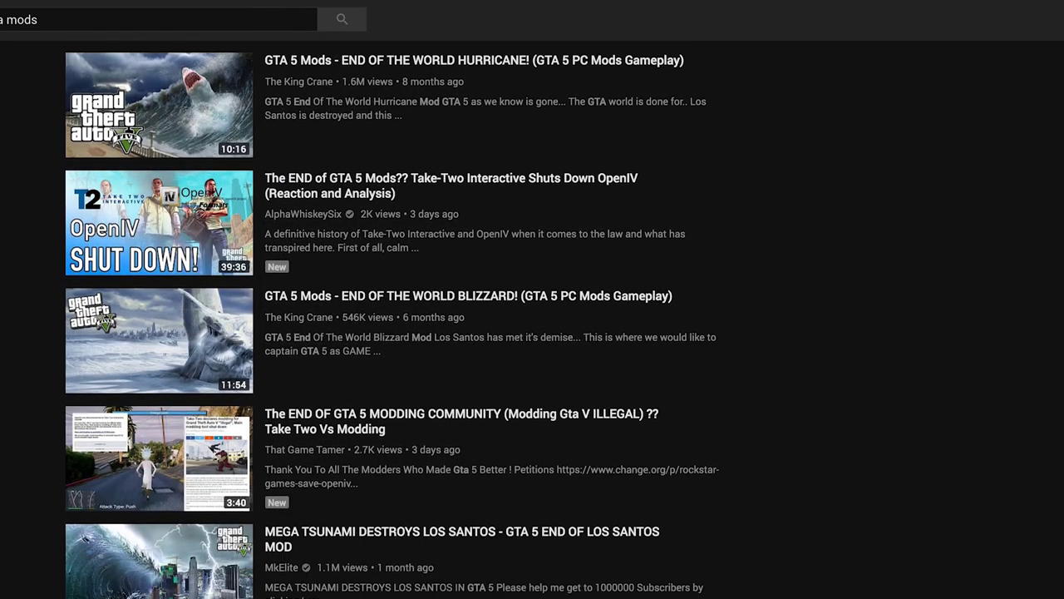
pyautogui.scroll(-4, 494, 333)
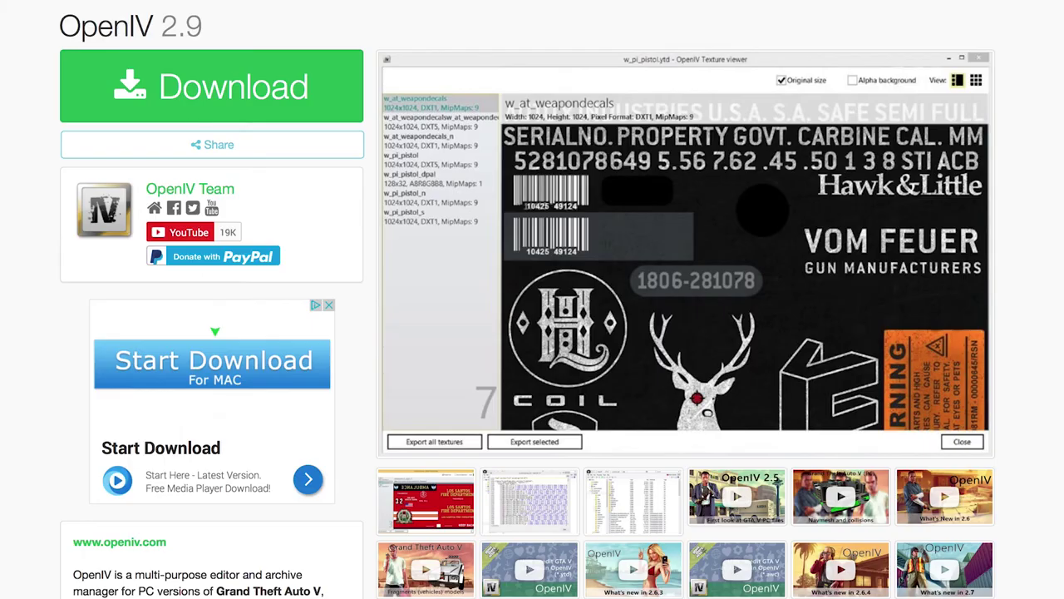
# Launch OpenIV for Grand Theft Auto V on Windows and review the root folder's plugin files.
pyautogui.scroll(-2, 528, 300)
pyautogui.scroll(-2, 528, 299)
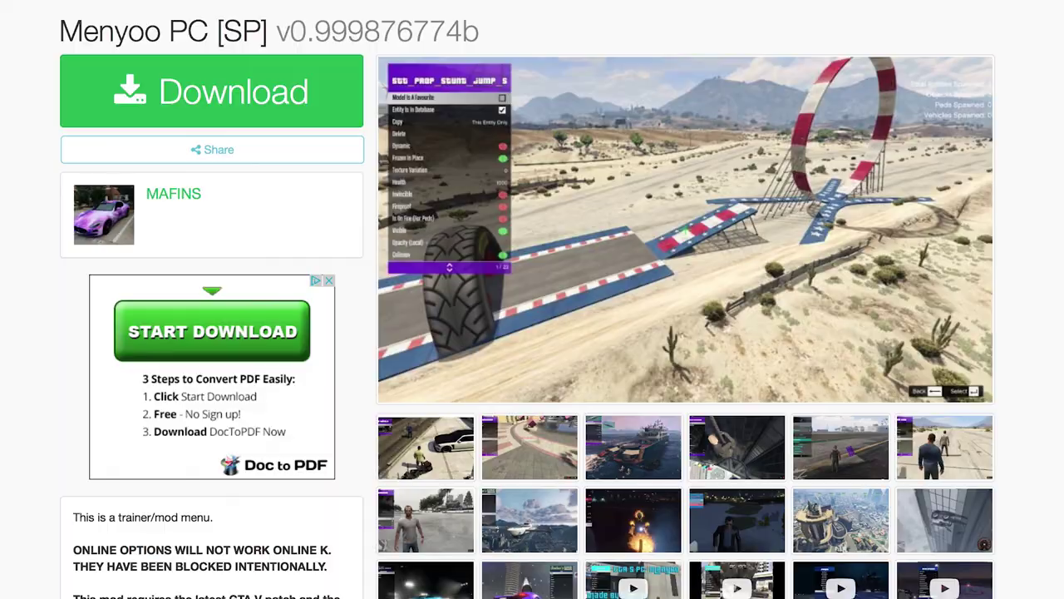
pyautogui.scroll(-1, 528, 300)
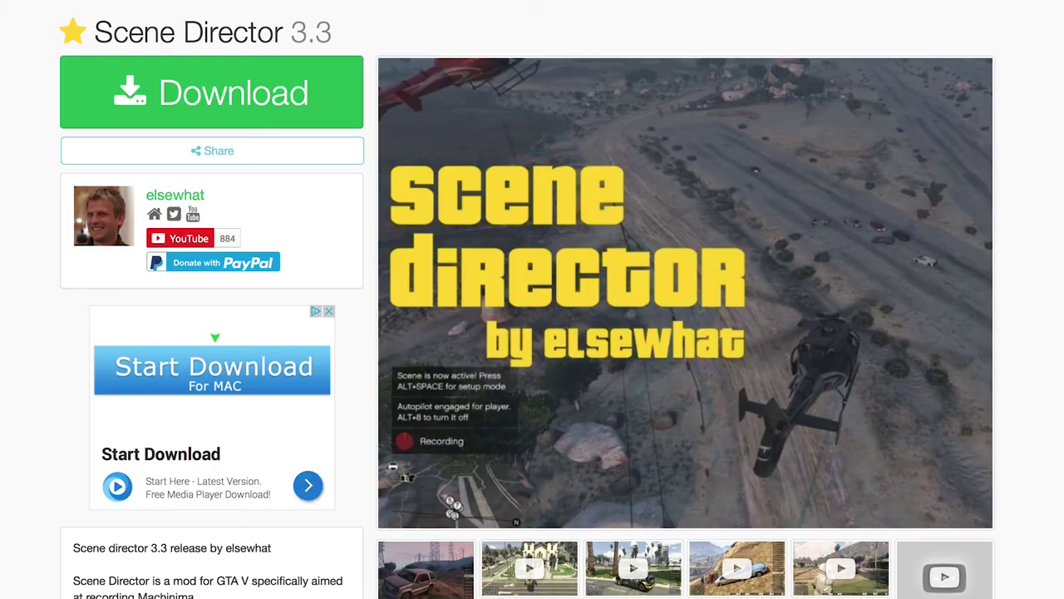
pyautogui.scroll(-2, 528, 300)
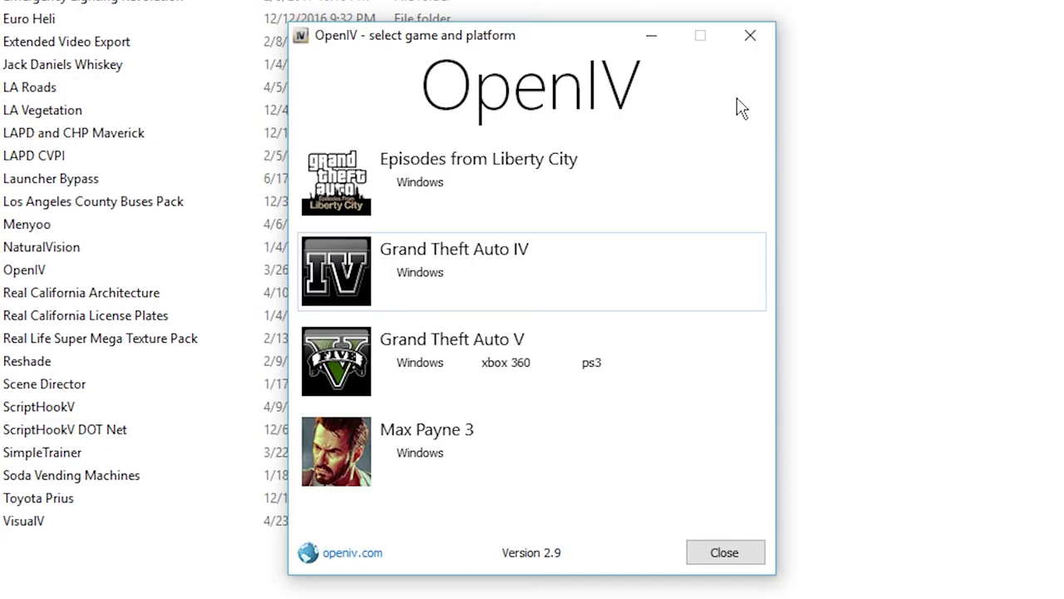
pyautogui.click(353, 359)
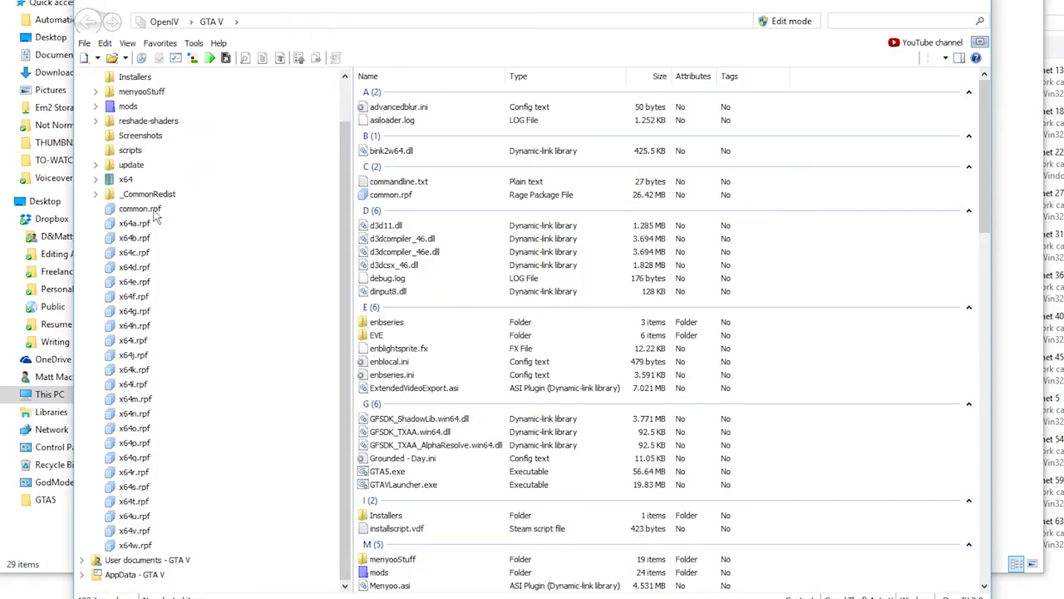
pyautogui.scroll(1, 191, 236)
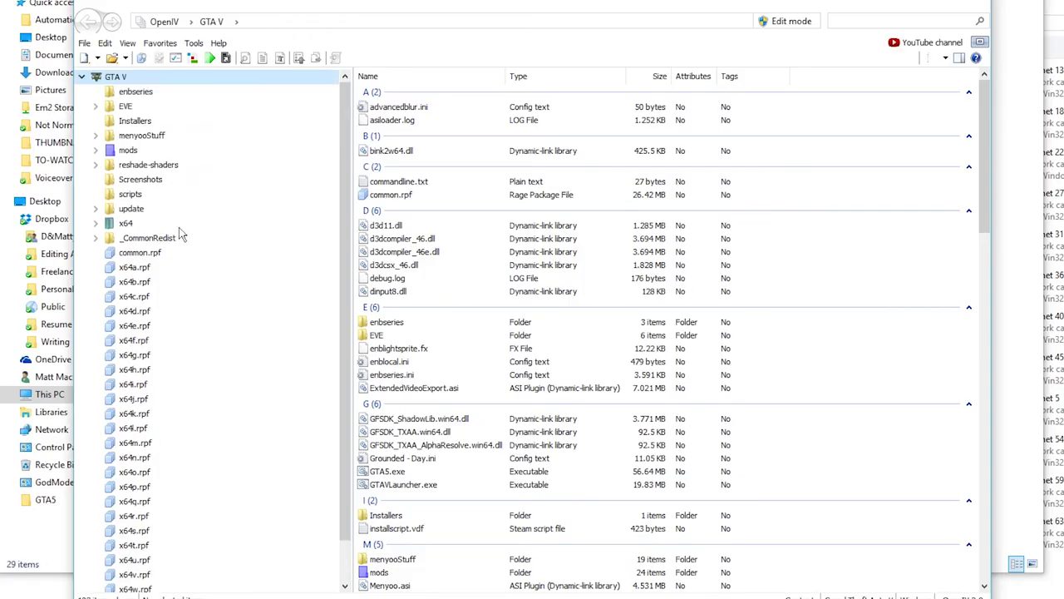
pyautogui.scroll(-6, 426, 242)
pyautogui.scroll(-9, 427, 242)
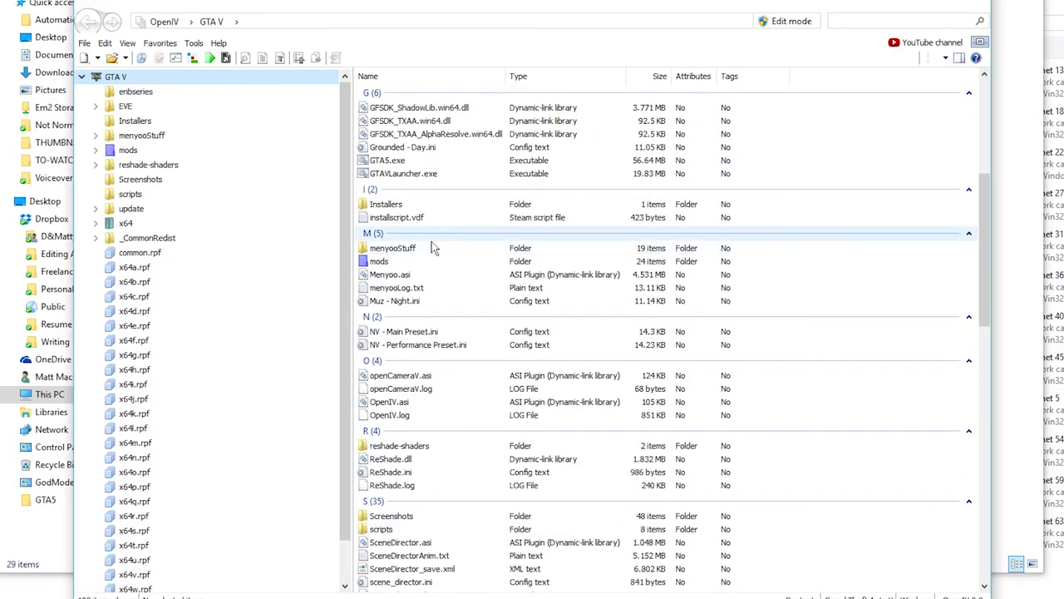
pyautogui.scroll(-13, 465, 269)
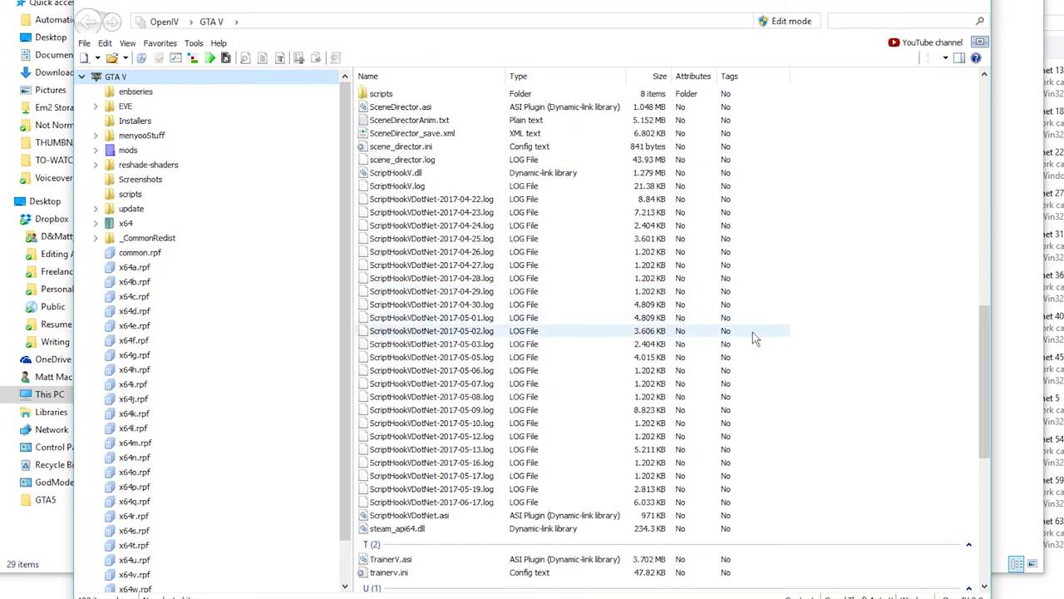
pyautogui.scroll(5, 851, 348)
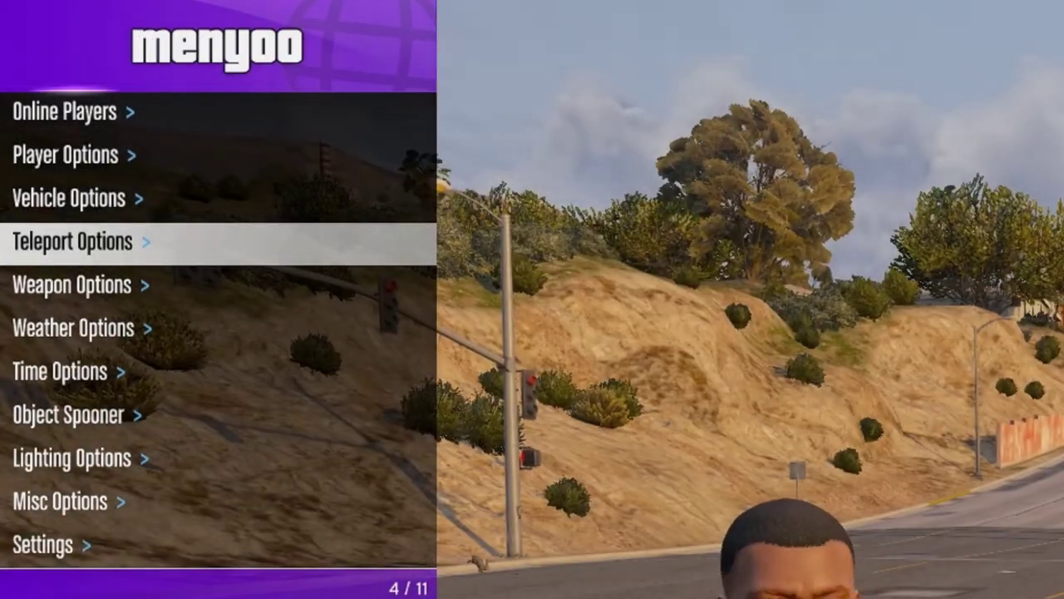
# Teleport the character to the map waypoint with Menyoo and preview the prop_pipes_01a stack.
pyautogui.press('Up')
pyautogui.press('Up')
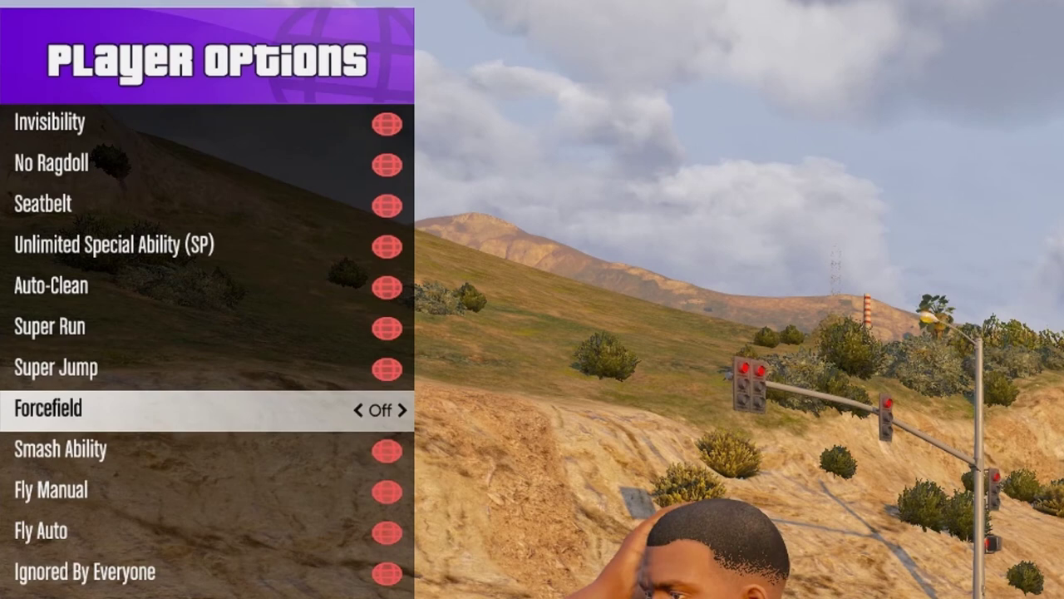
pyautogui.press('Up')
pyautogui.press('Up')
pyautogui.press('Up')
pyautogui.press('Up')
pyautogui.press('Up')
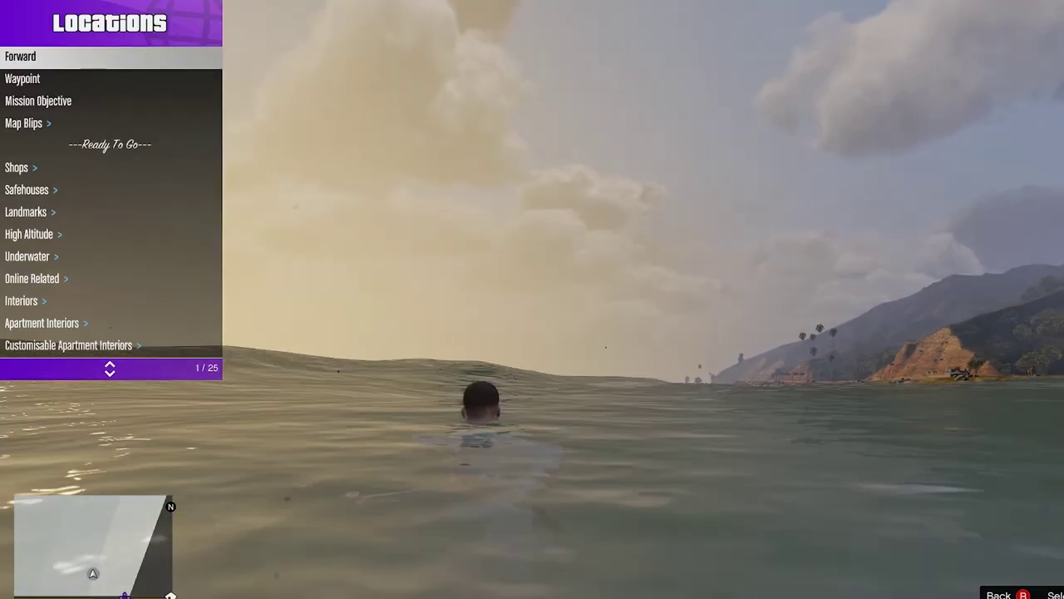
pyautogui.press('Down')
pyautogui.press('Return')
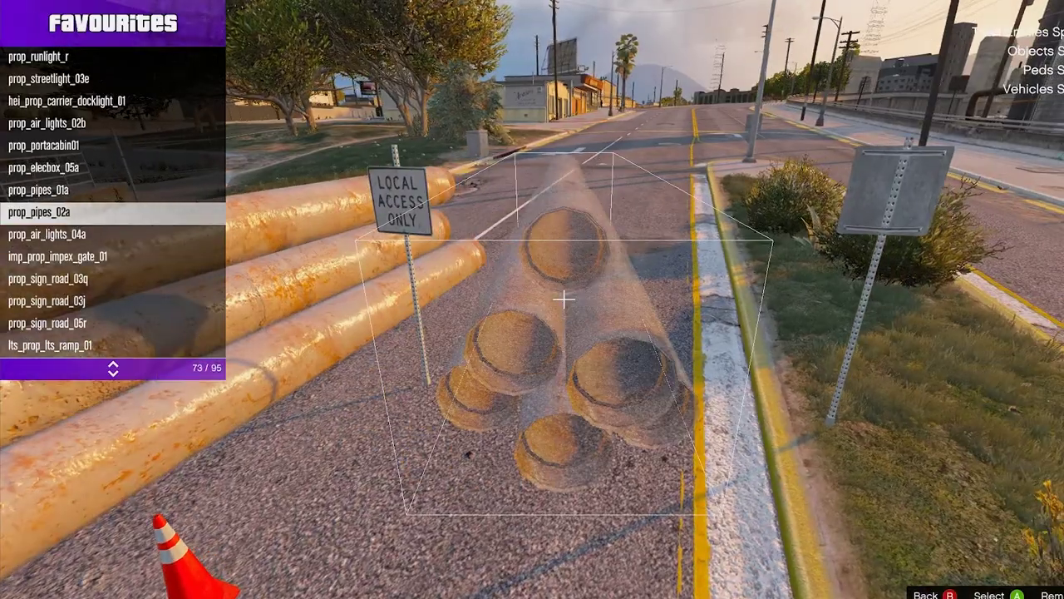
pyautogui.press('Up')
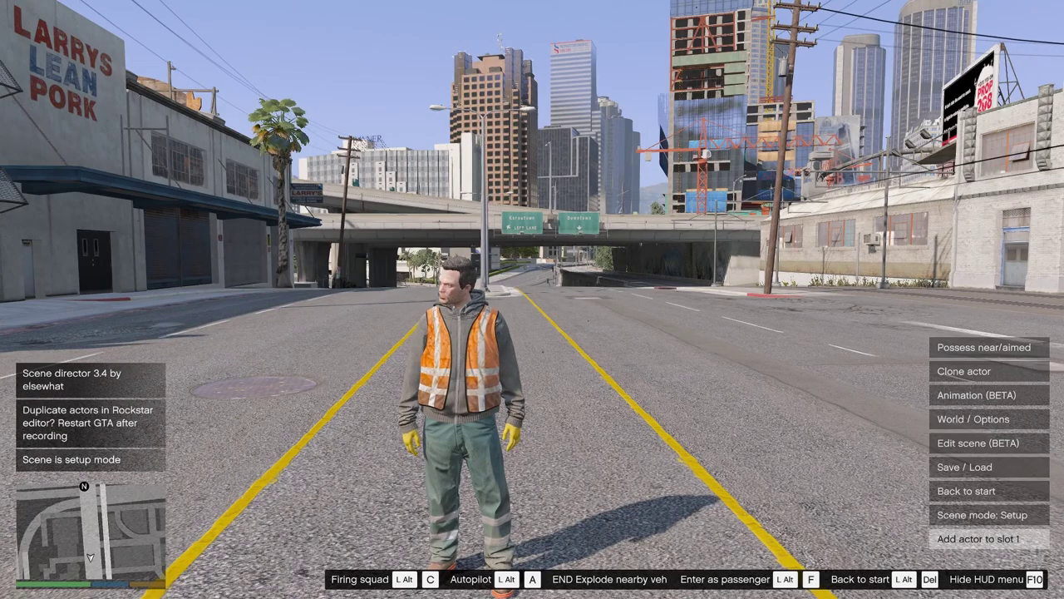
# Record Actor 1 running down the street, add Actor 2, and set the scene Active.
pyautogui.press('w')
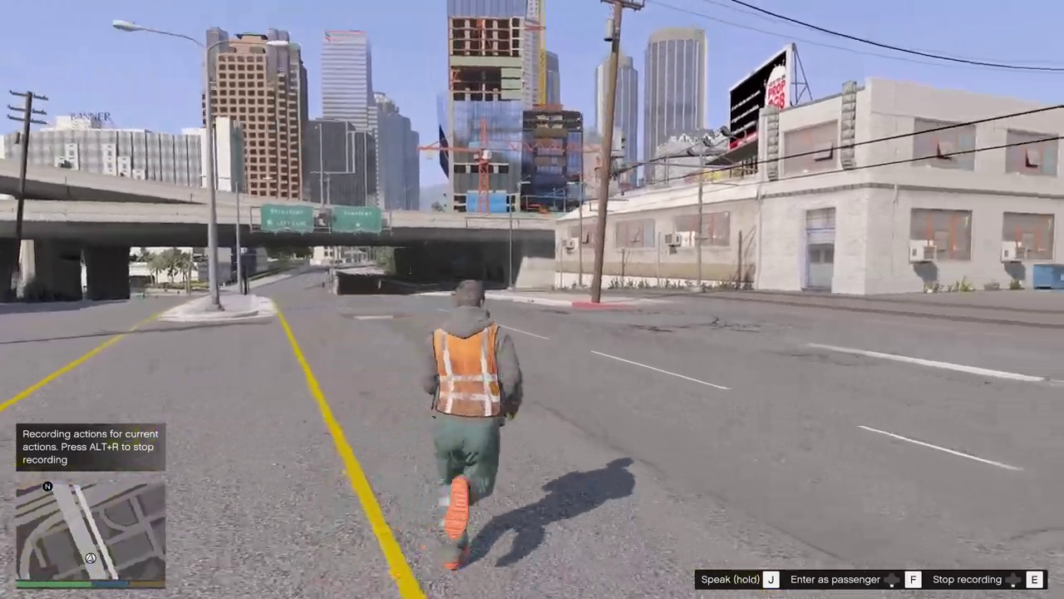
pyautogui.press('w')
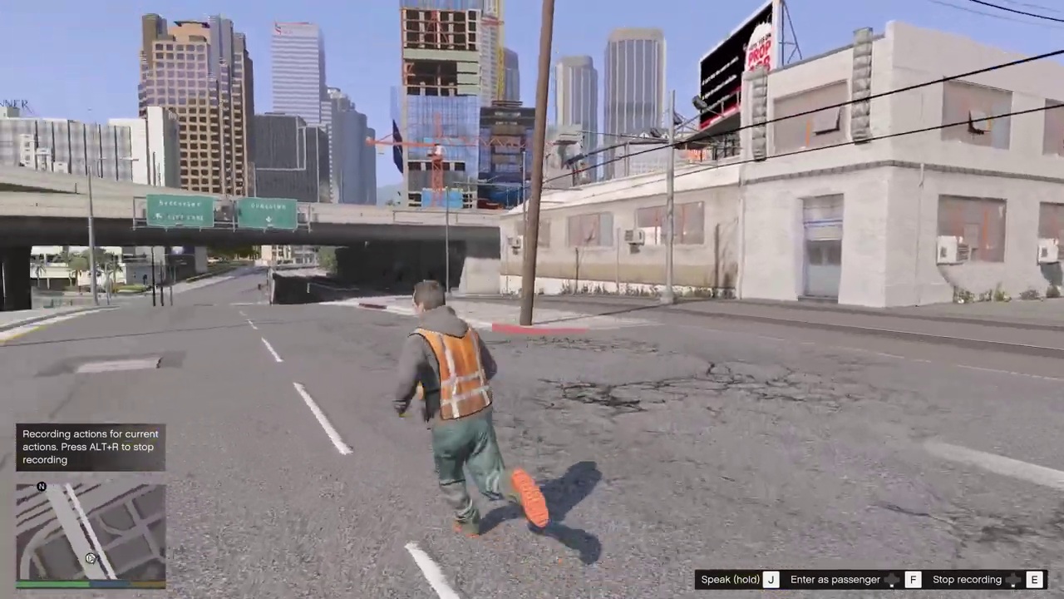
pyautogui.press('w')
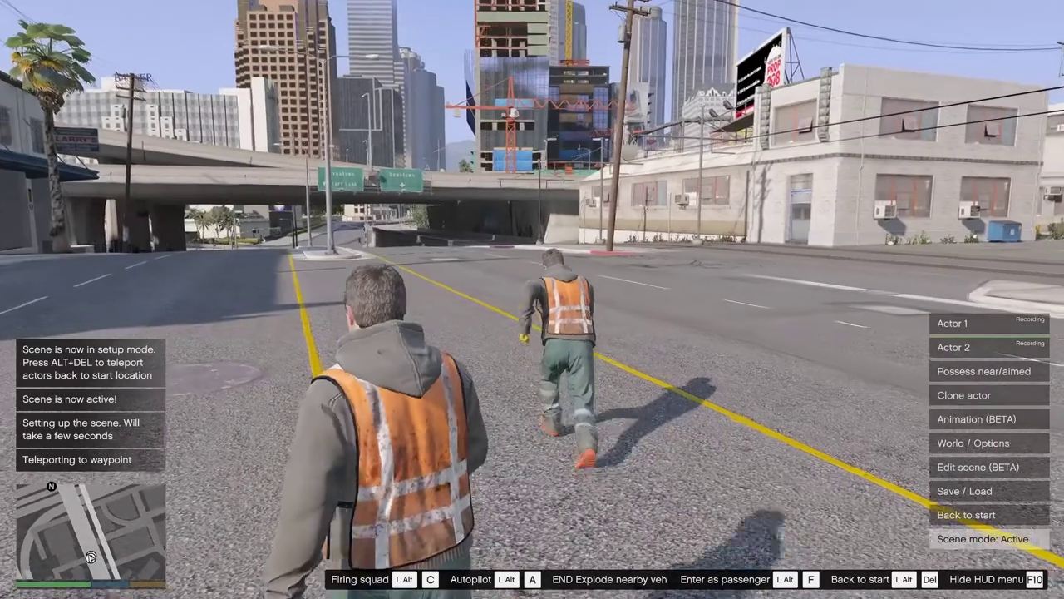
pyautogui.press('w')
pyautogui.press('w')
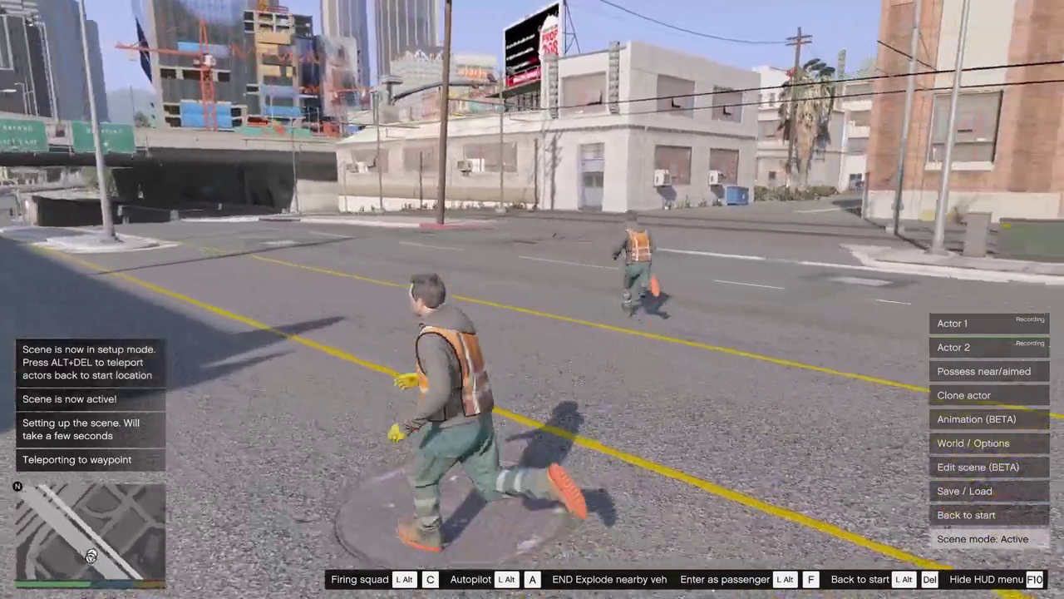
pyautogui.press('w')
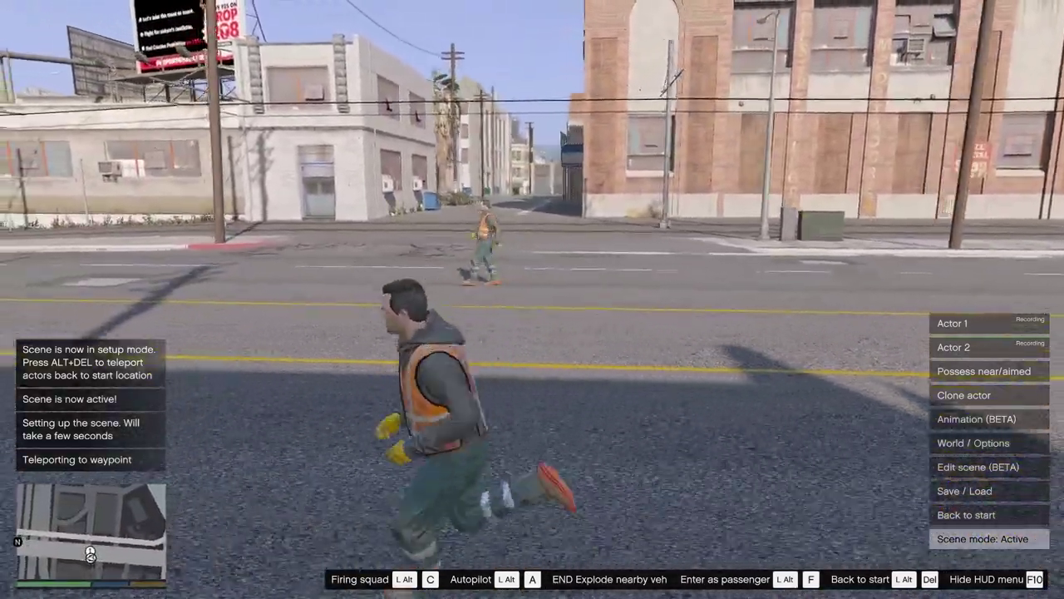
pyautogui.press('w')
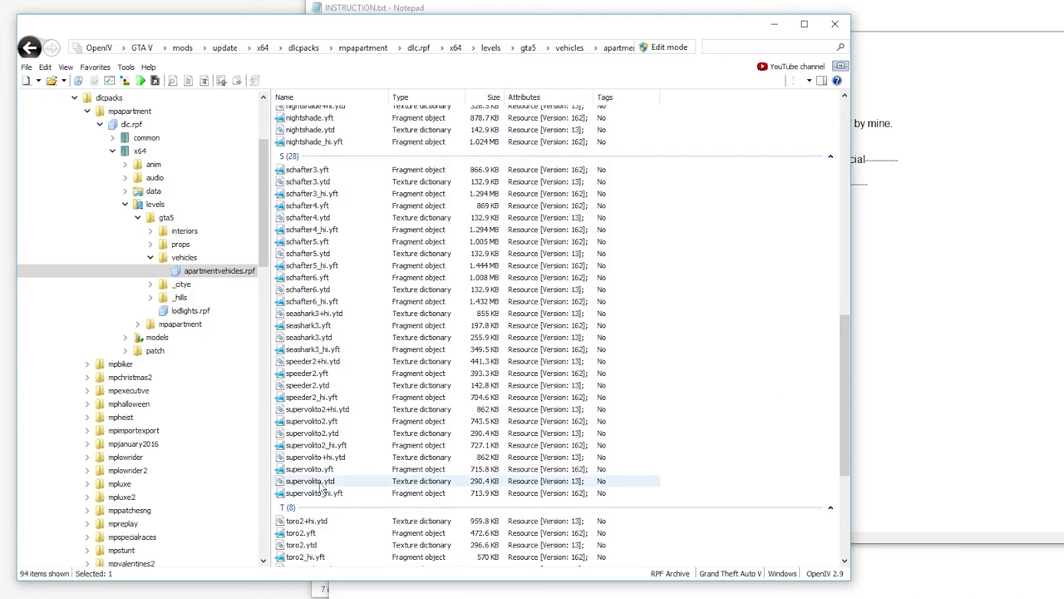
# Open supervolito.ytd and preview its 2_prop_blades_a and heli_interior textures.
pyautogui.doubleClick(320, 483)
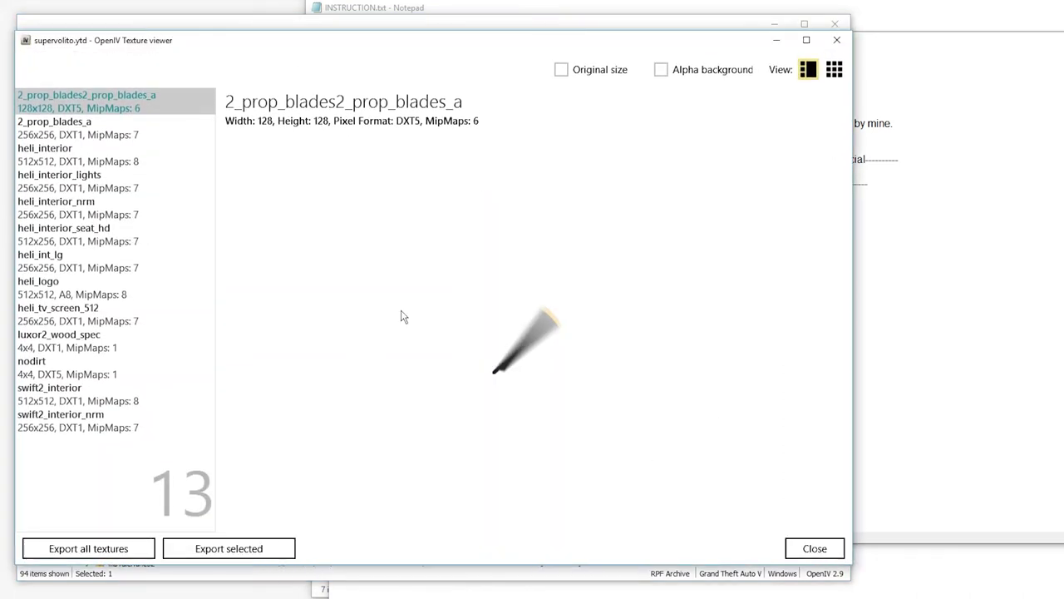
pyautogui.click(70, 132)
pyautogui.click(59, 163)
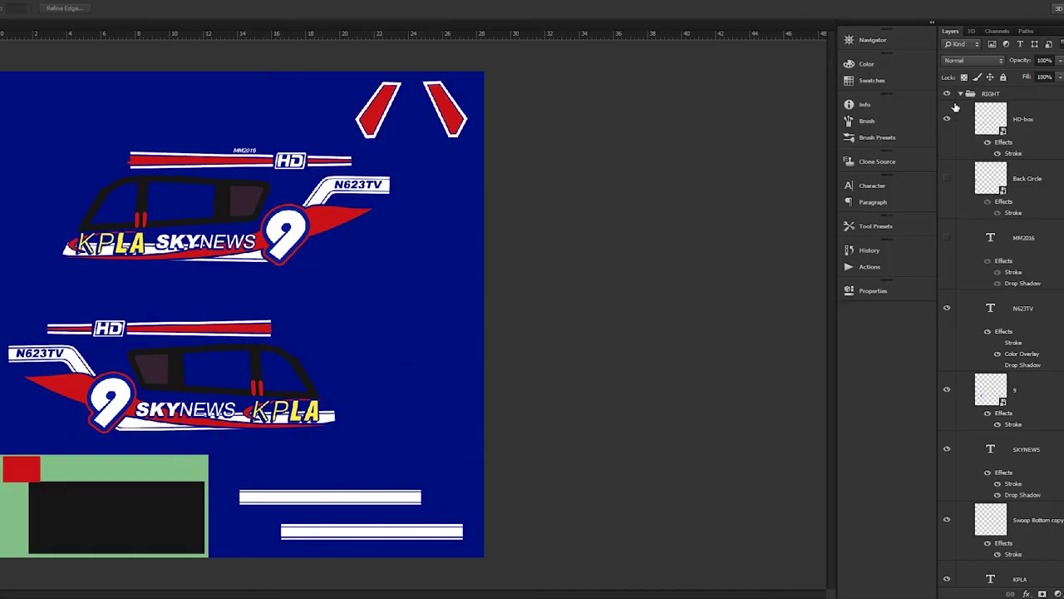
pyautogui.click(949, 99)
pyautogui.click(949, 99)
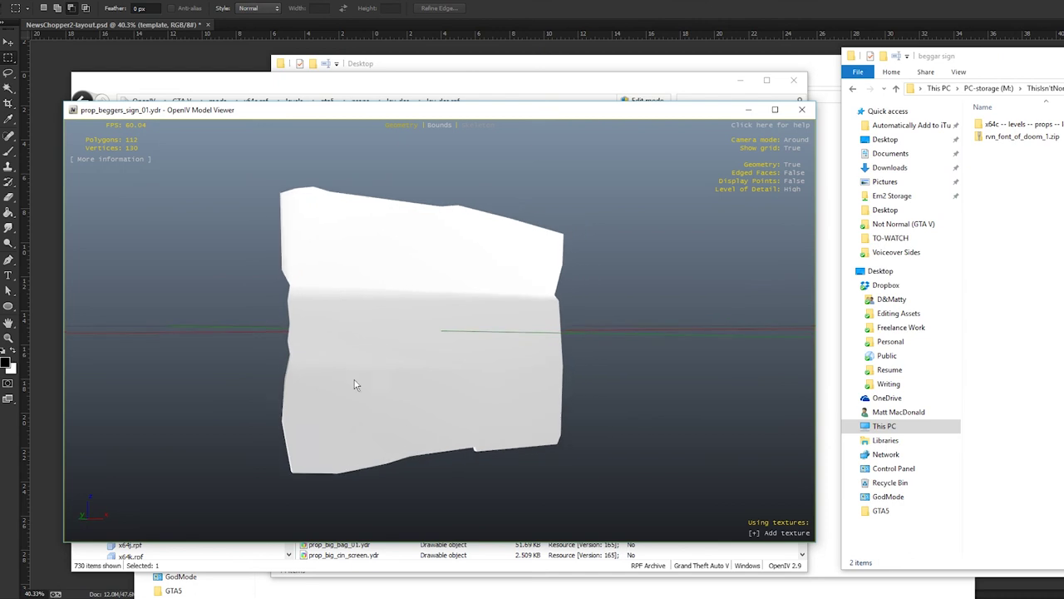
# Rotate the beggar sign model, then browse the GTA5-Mods.com texture search results.
pyautogui.moveTo(355, 382); pyautogui.dragTo(551, 385)
pyautogui.moveTo(349, 391); pyautogui.dragTo(655, 386)
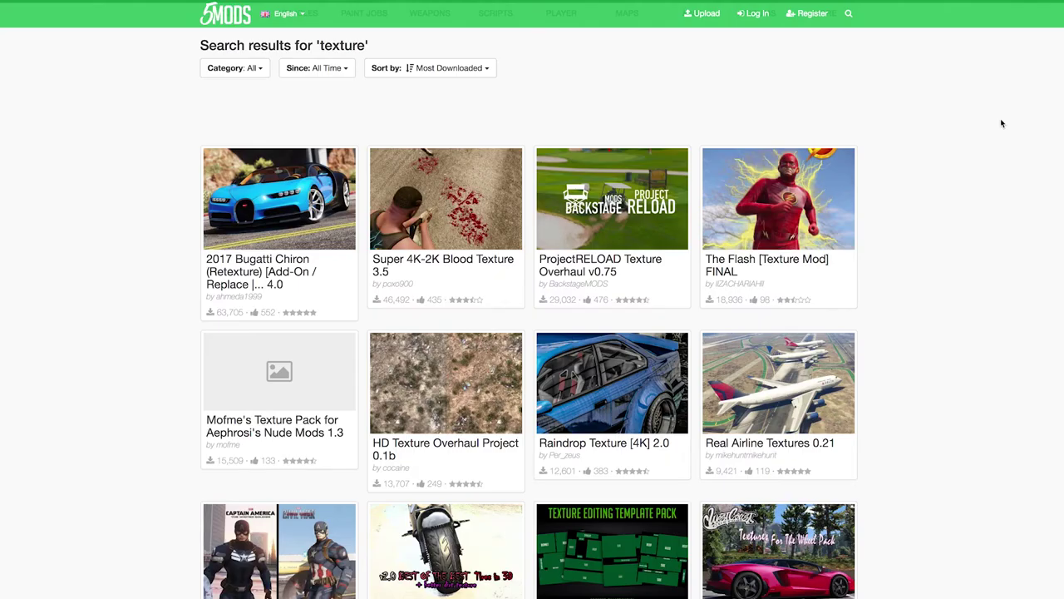
pyautogui.scroll(-5, 1002, 123)
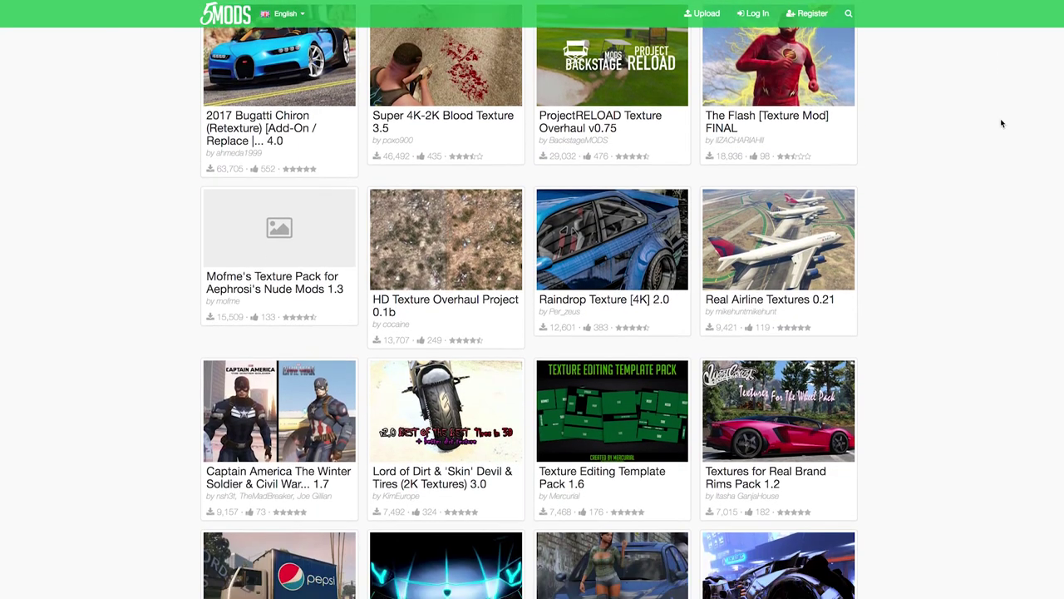
pyautogui.scroll(-8, 1001, 123)
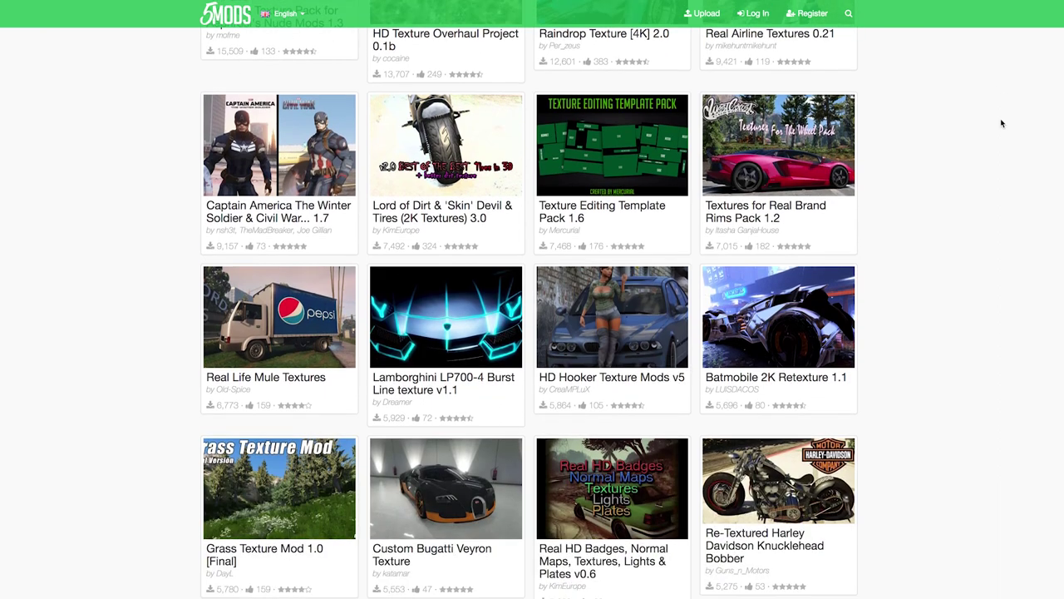
pyautogui.scroll(-5, 1000, 119)
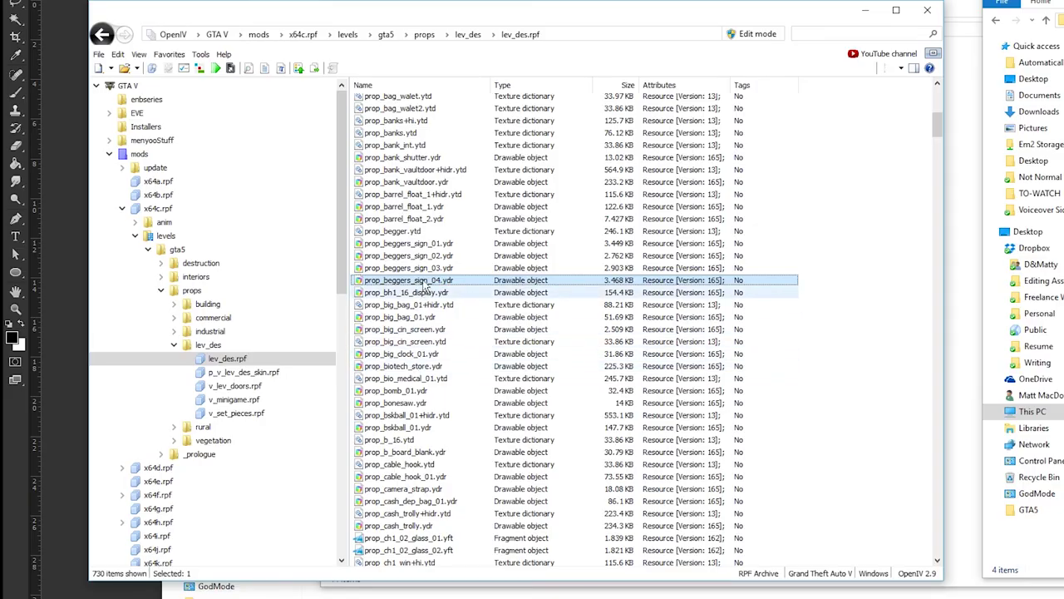
# Export the prop_card_sign_03 texture from prop_begger.ytd as a DDS file.
pyautogui.doubleClick(404, 231)
pyautogui.click(181, 169)
pyautogui.click(181, 153)
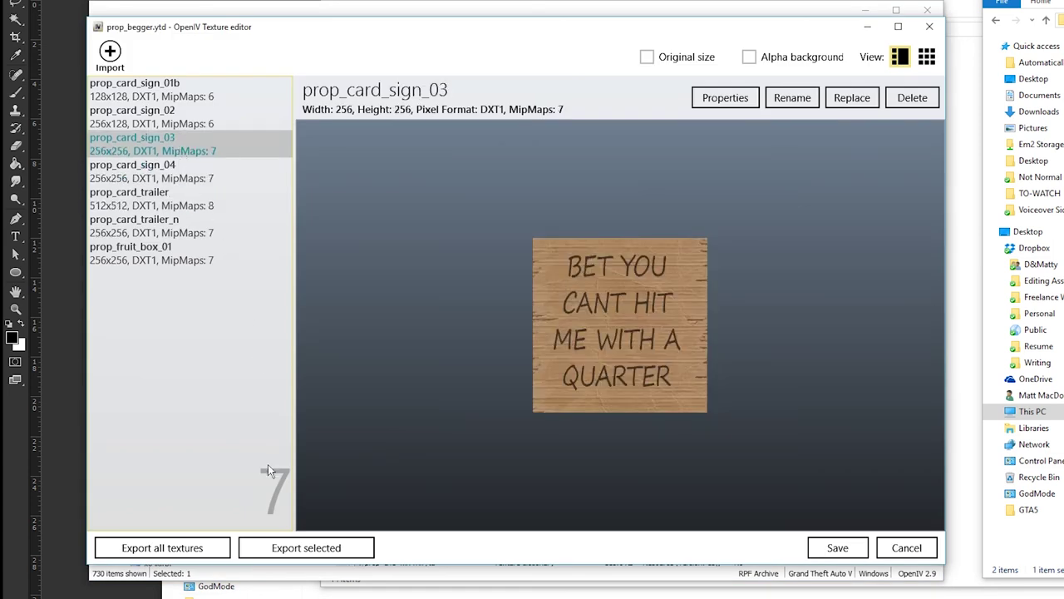
pyautogui.click(317, 553)
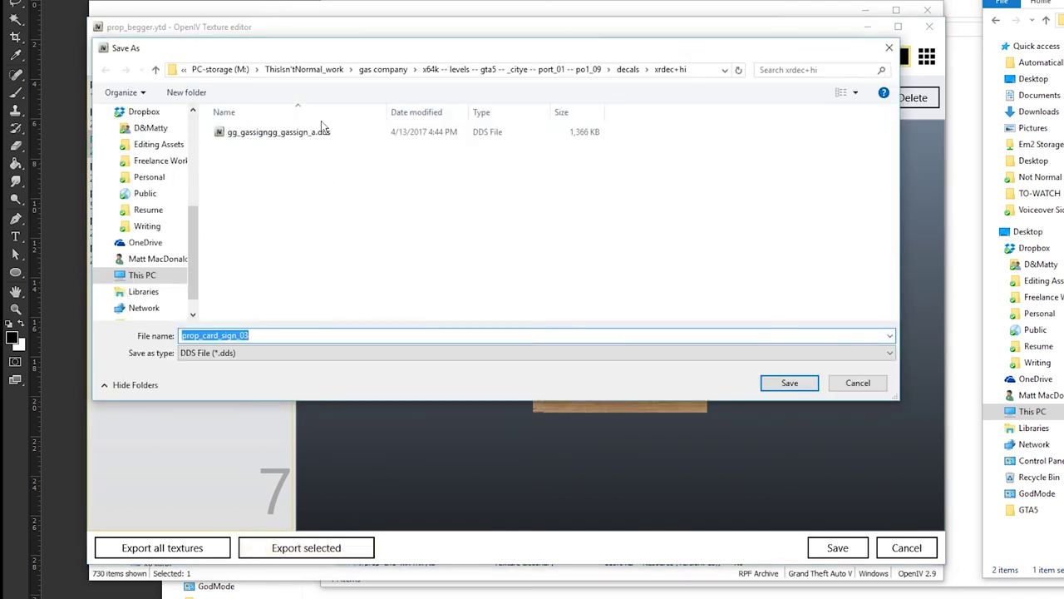
pyautogui.moveTo(329, 54); pyautogui.dragTo(570, 83)
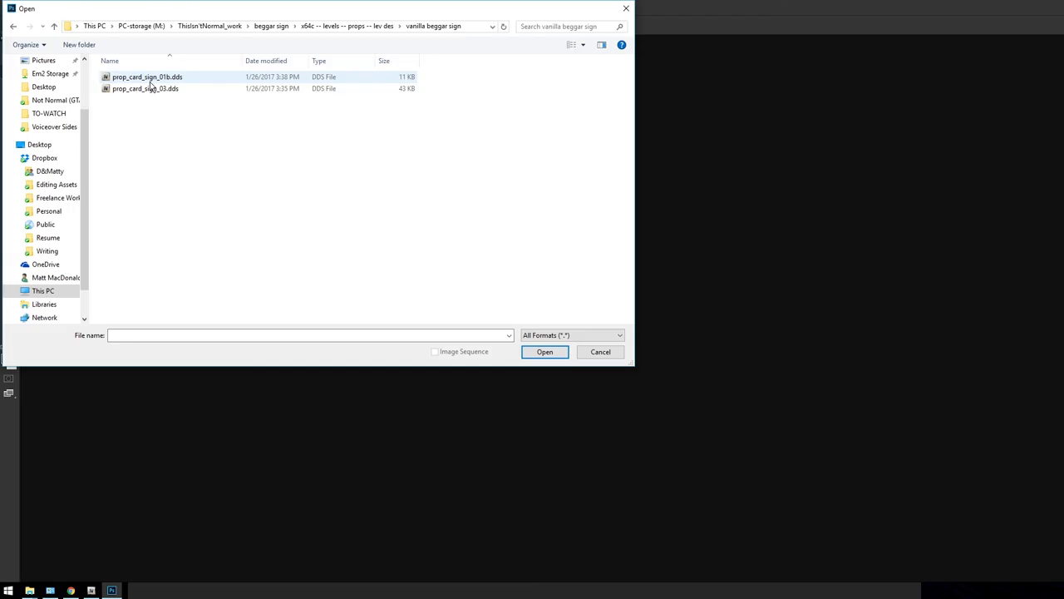
# Open the exported prop_card_sign_03 DDS texture for editing in Photoshop.
pyautogui.doubleClick(147, 88)
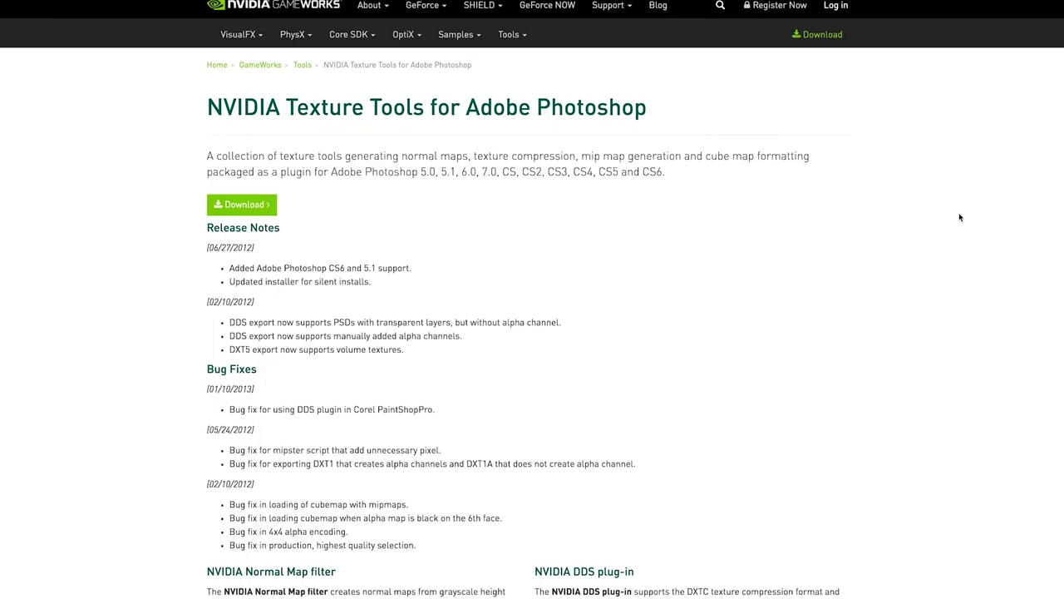
pyautogui.scroll(-3, 960, 218)
pyautogui.scroll(-4, 959, 217)
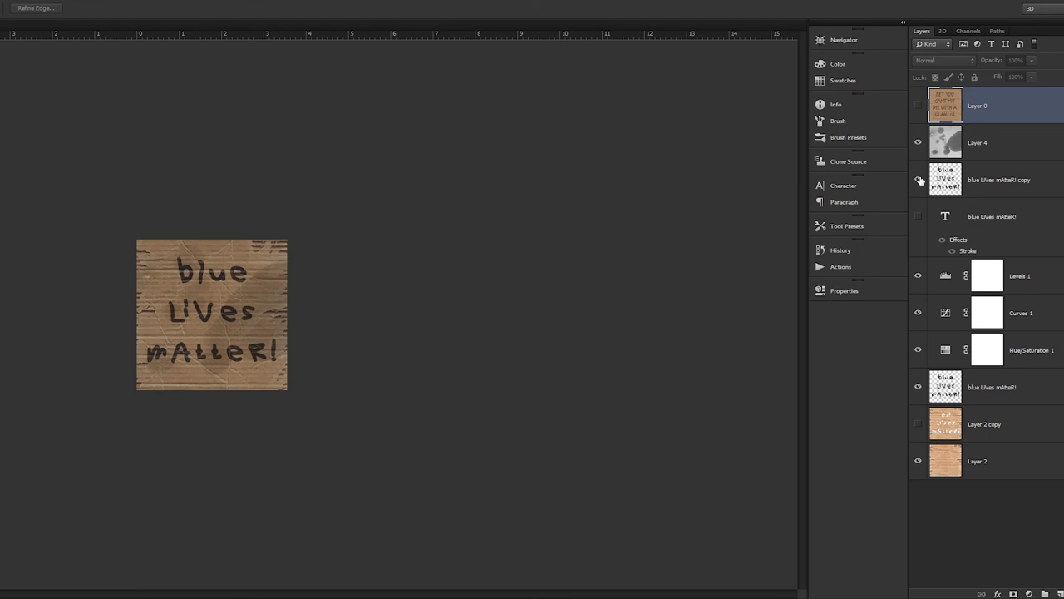
# Check the sign text and cardboard layers, then save the sign over prop_card_sign_03 as D3D/DDS.
pyautogui.click(919, 180)
pyautogui.click(919, 179)
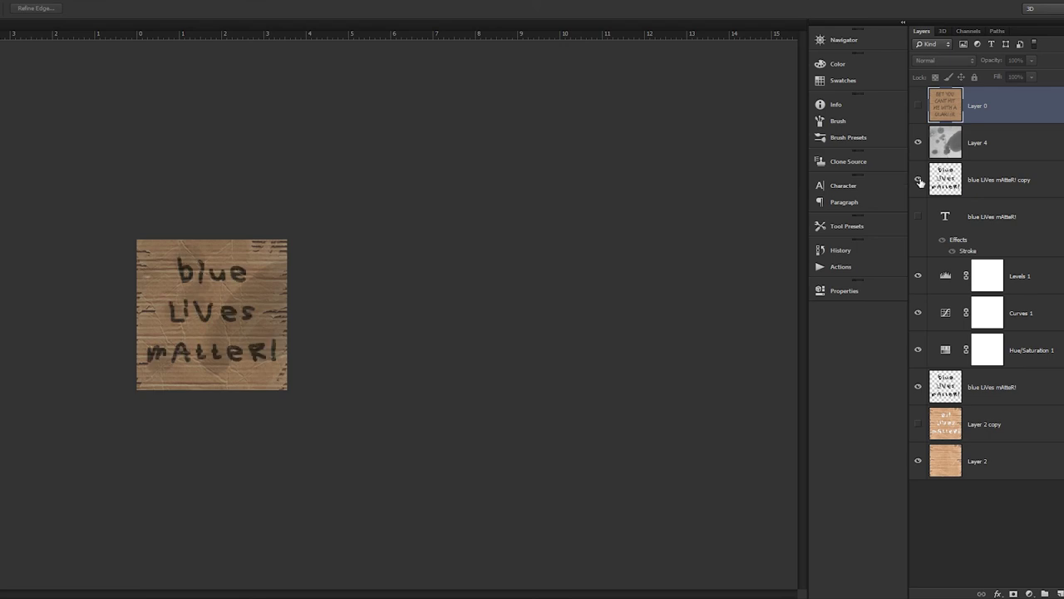
pyautogui.click(919, 470)
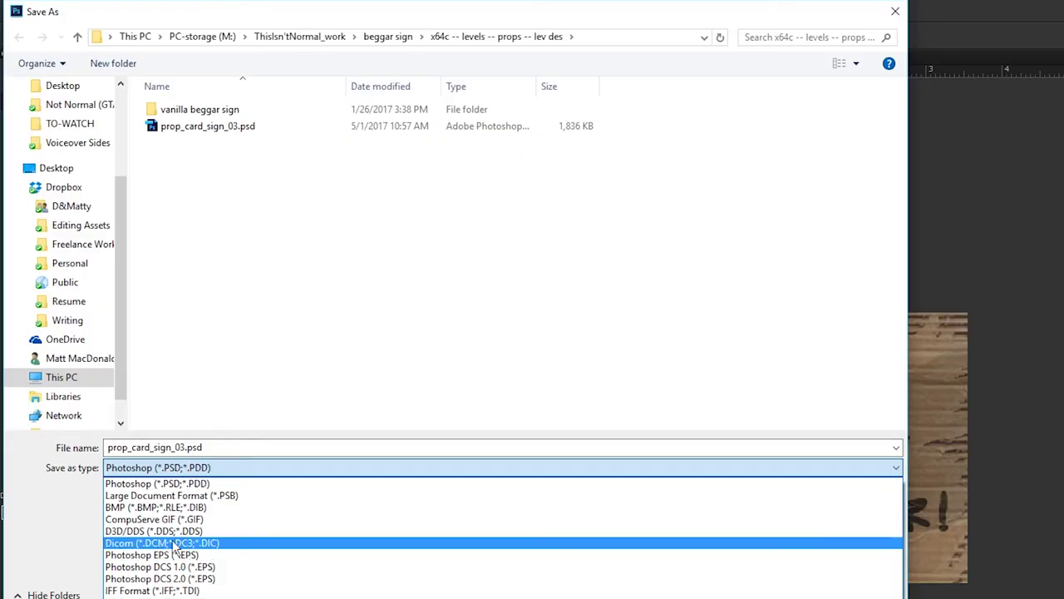
pyautogui.click(171, 540)
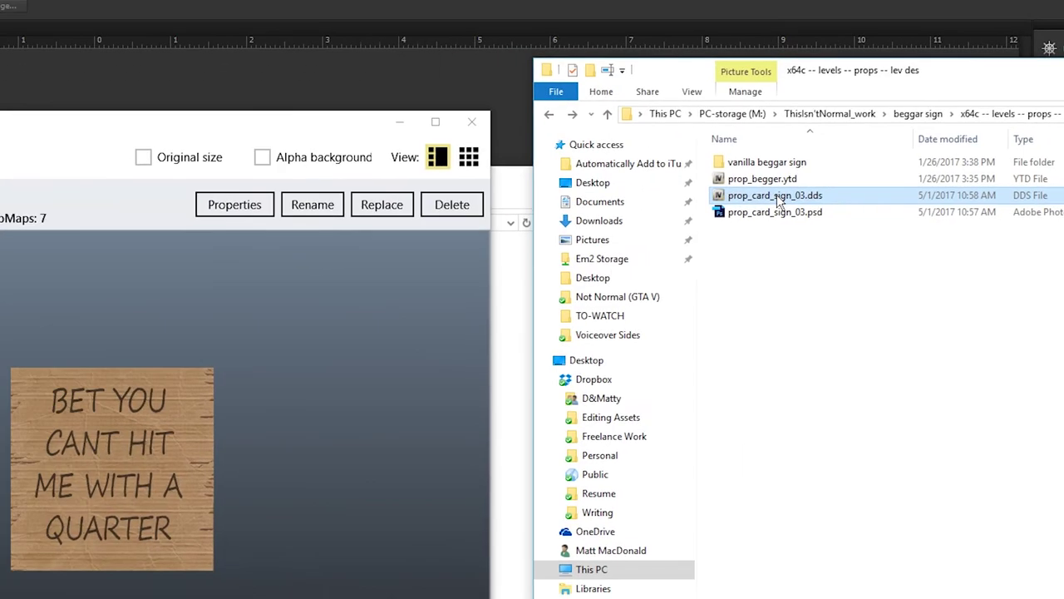
pyautogui.moveTo(776, 194); pyautogui.dragTo(239, 167)
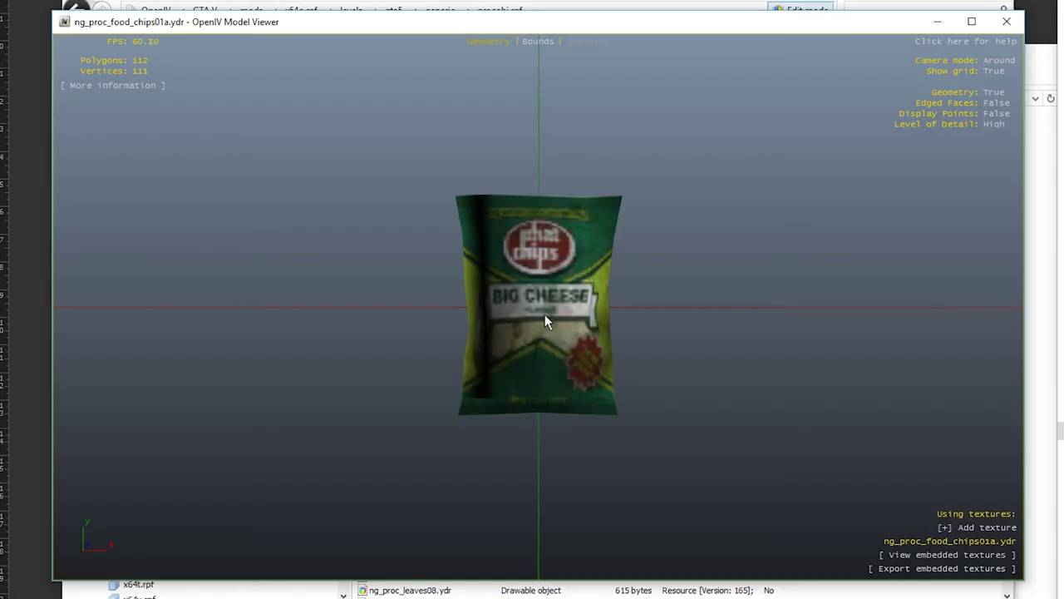
pyautogui.scroll(5, 545, 314)
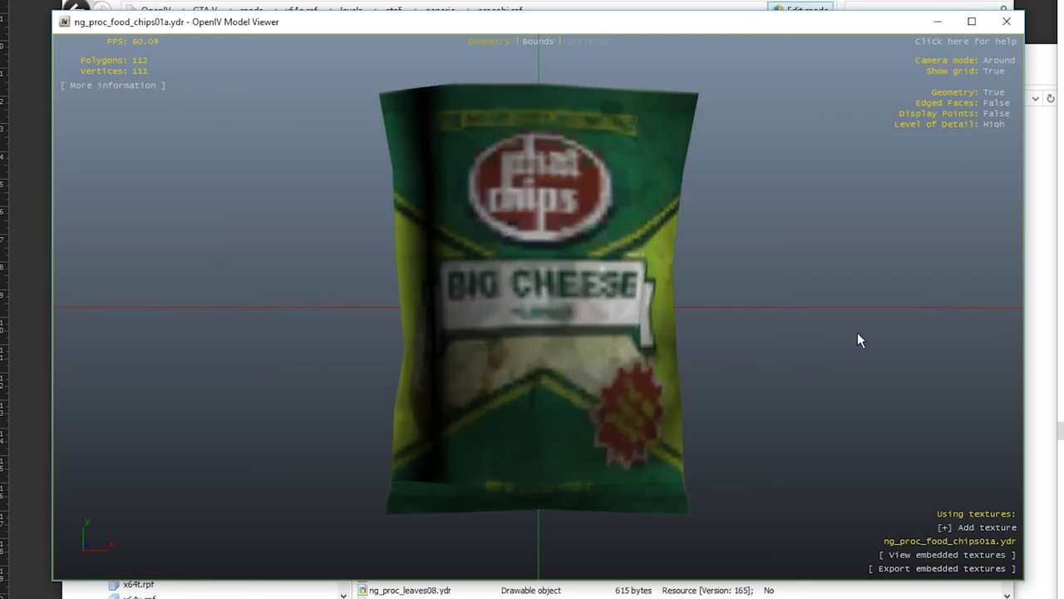
# Open the chip-bag DDS texture in Photoshop and resize the image to 300%.
pyautogui.moveTo(588, 322); pyautogui.dragTo(574, 468)
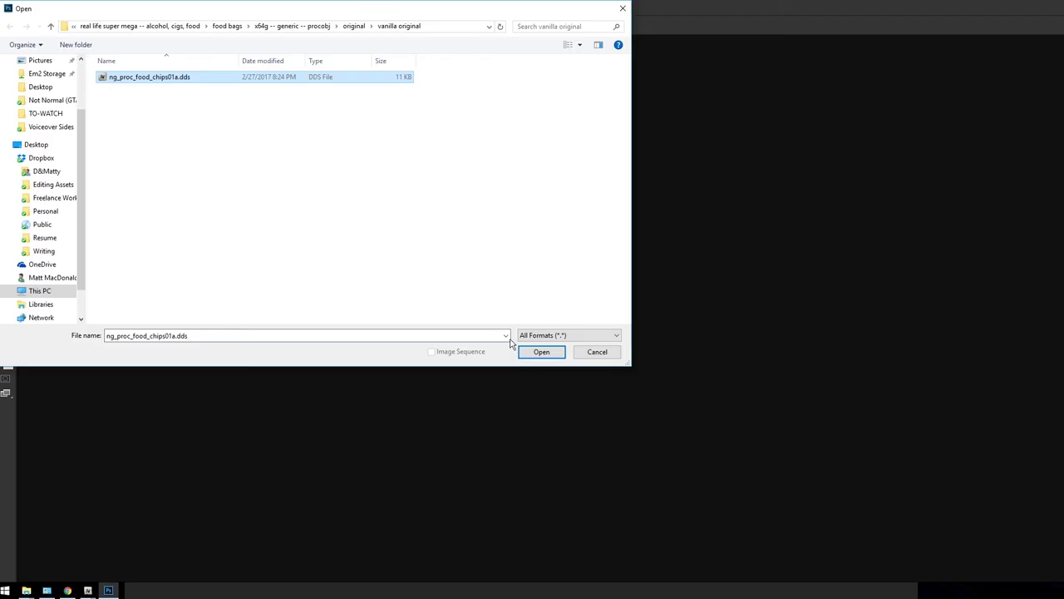
pyautogui.click(540, 350)
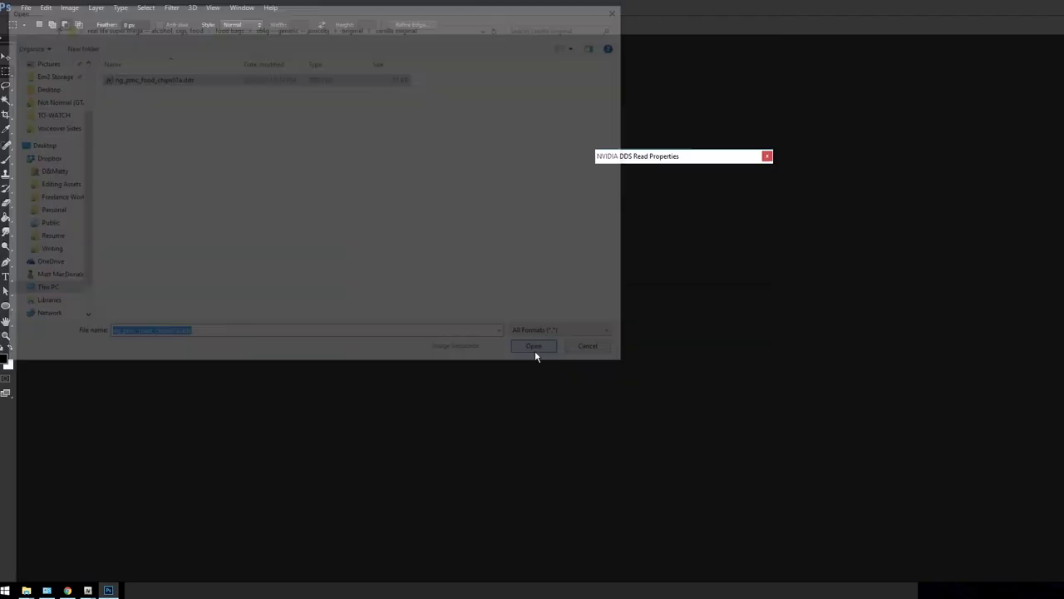
pyautogui.click(746, 270)
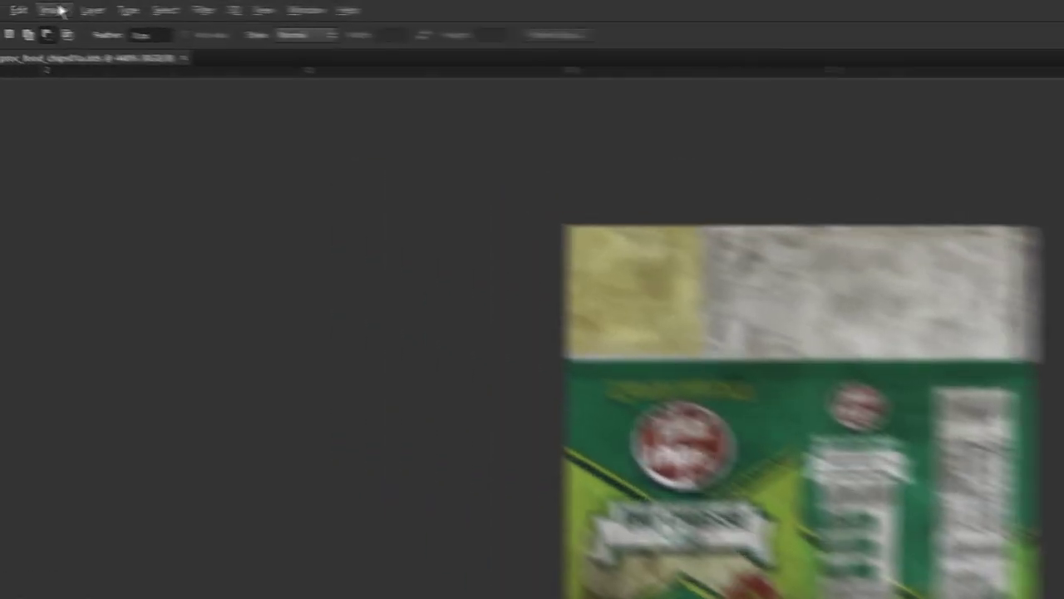
pyautogui.click(100, 10)
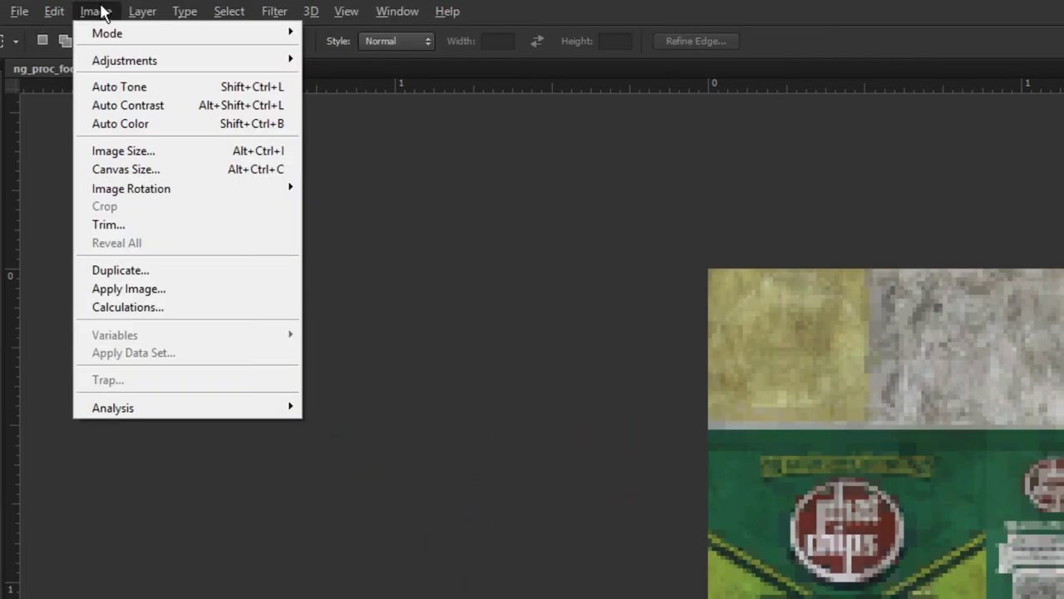
pyautogui.click(123, 150)
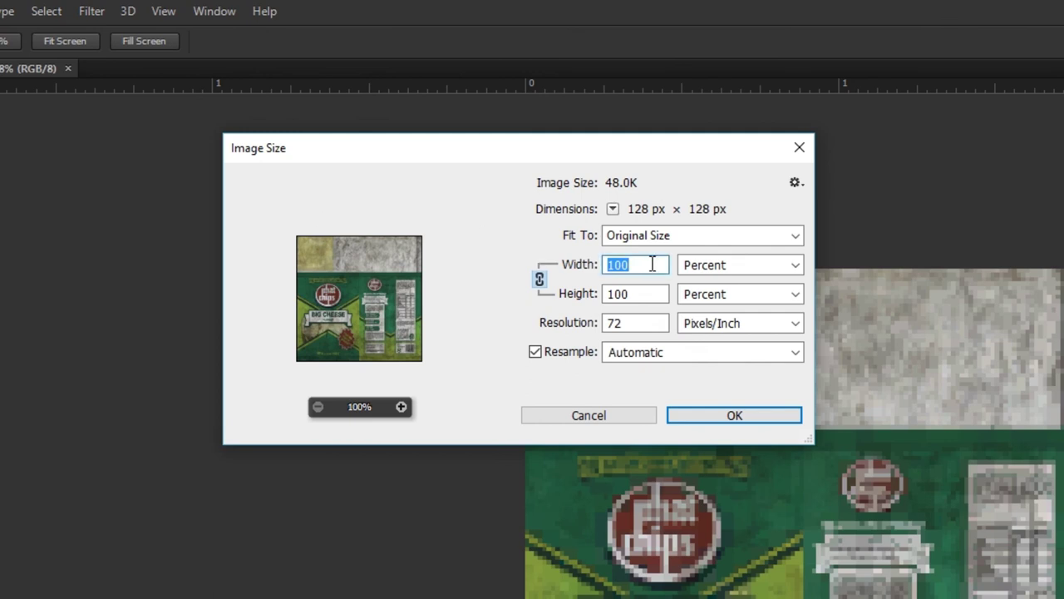
pyautogui.write('300')
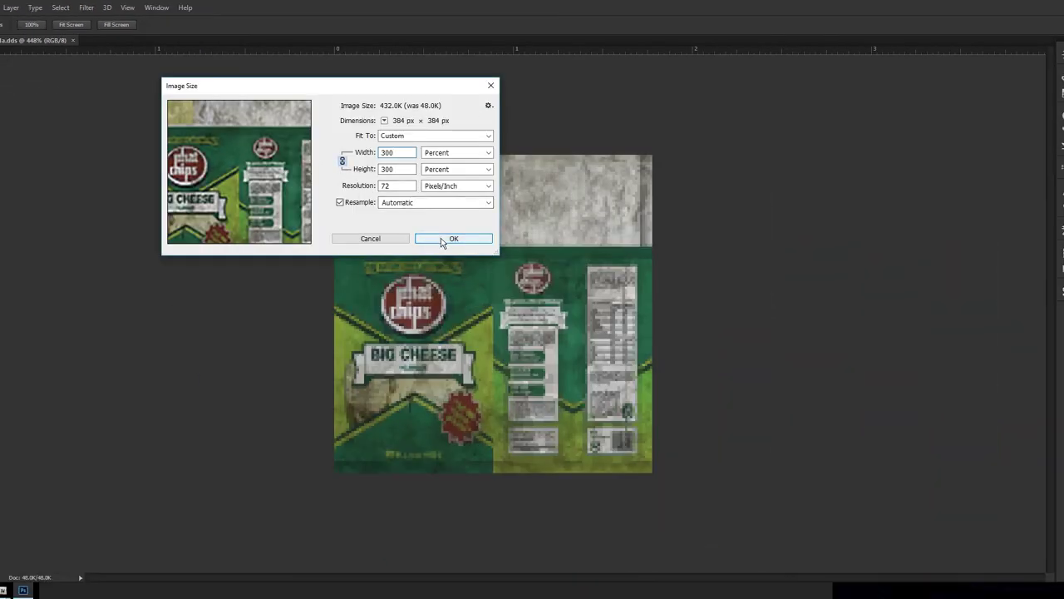
pyautogui.click(453, 239)
pyautogui.press('m')
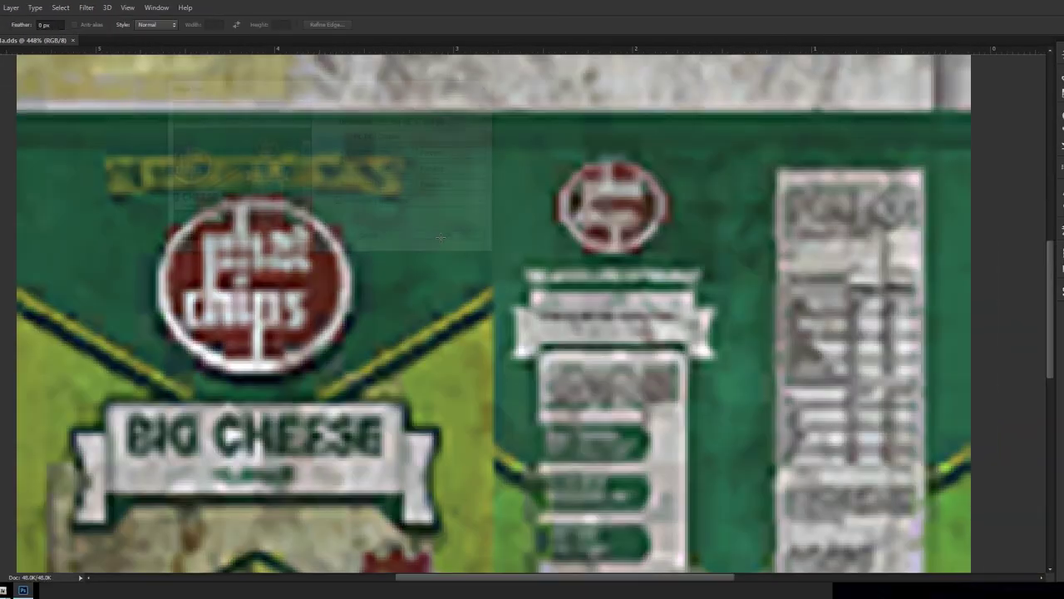
pyautogui.scroll(-4, 447, 281)
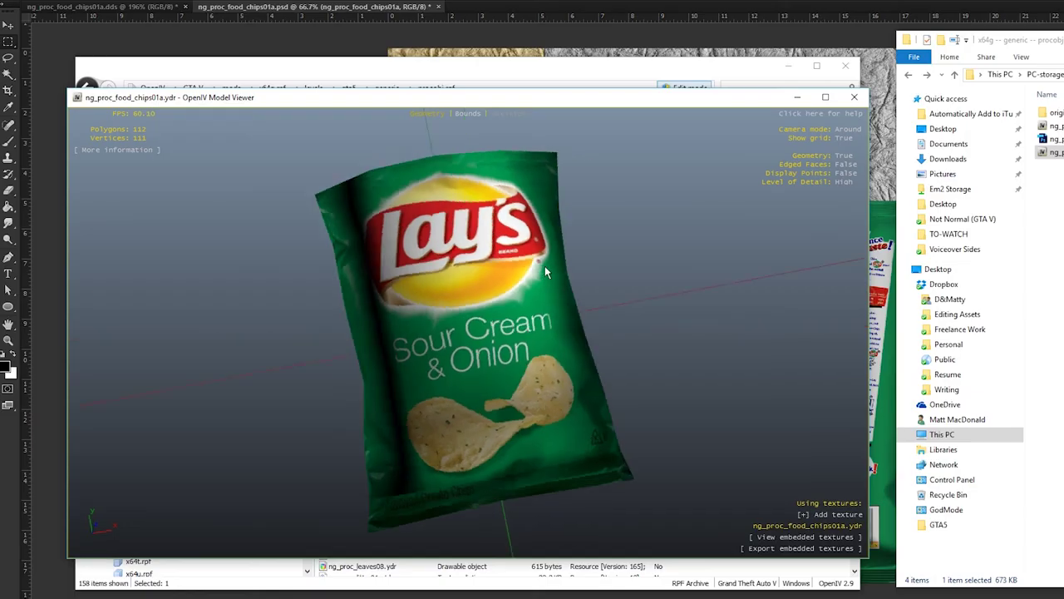
# Switch to the Lay's Sour Cream & Onion texture and rotate the bag model to inspect it.
pyautogui.moveTo(544, 266); pyautogui.dragTo(507, 403)
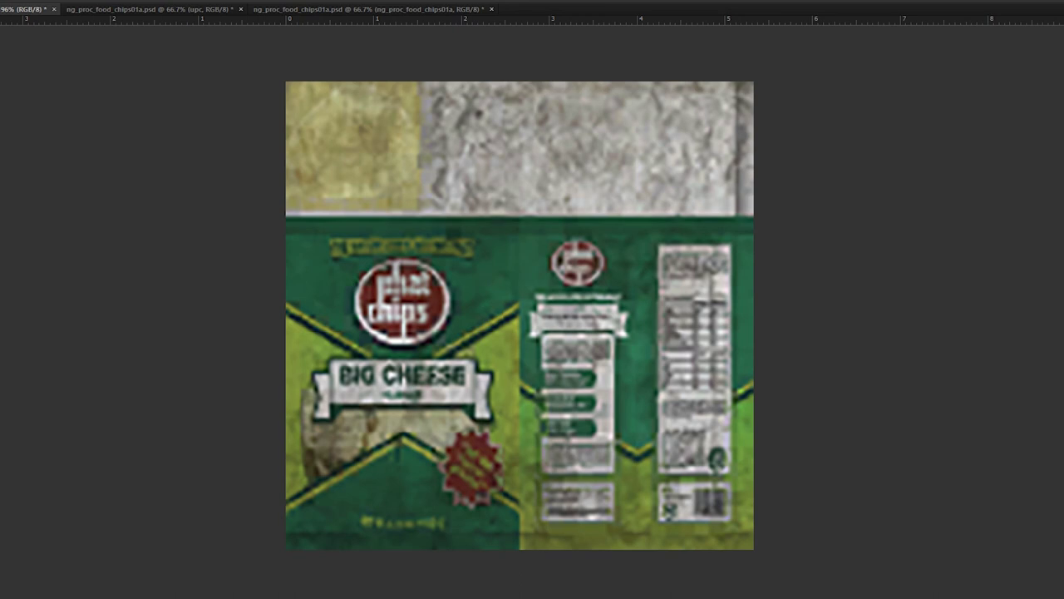
pyautogui.click(357, 10)
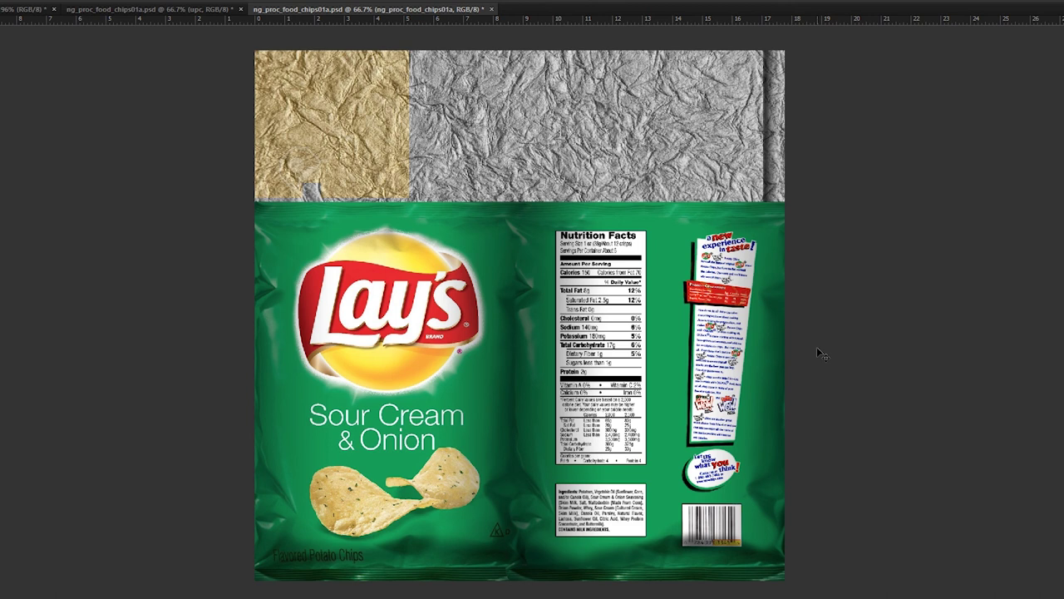
pyautogui.click(153, 10)
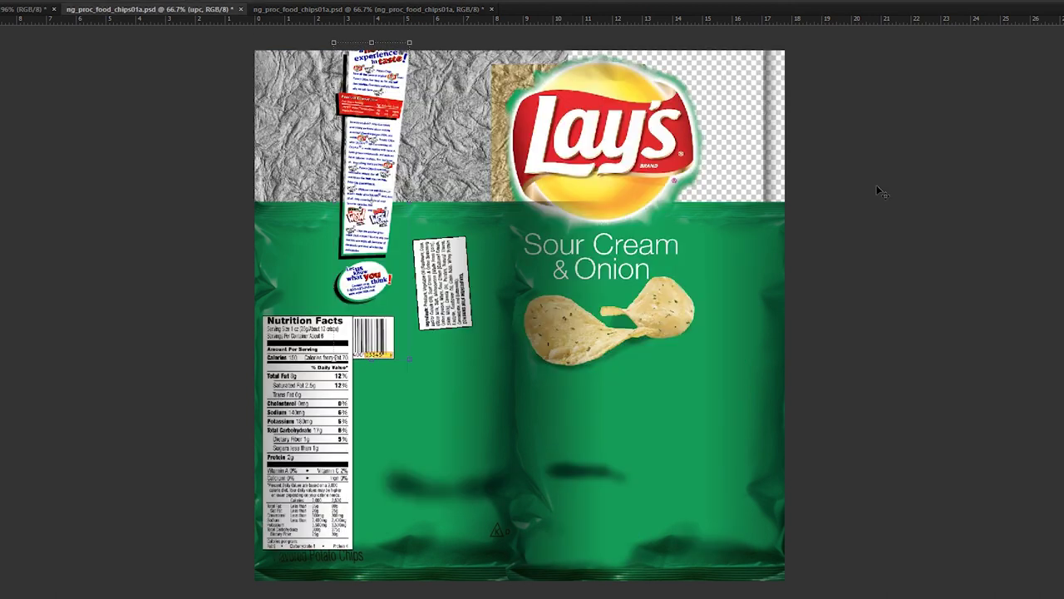
pyautogui.scroll(2, 645, 220)
pyautogui.scroll(-3, 599, 212)
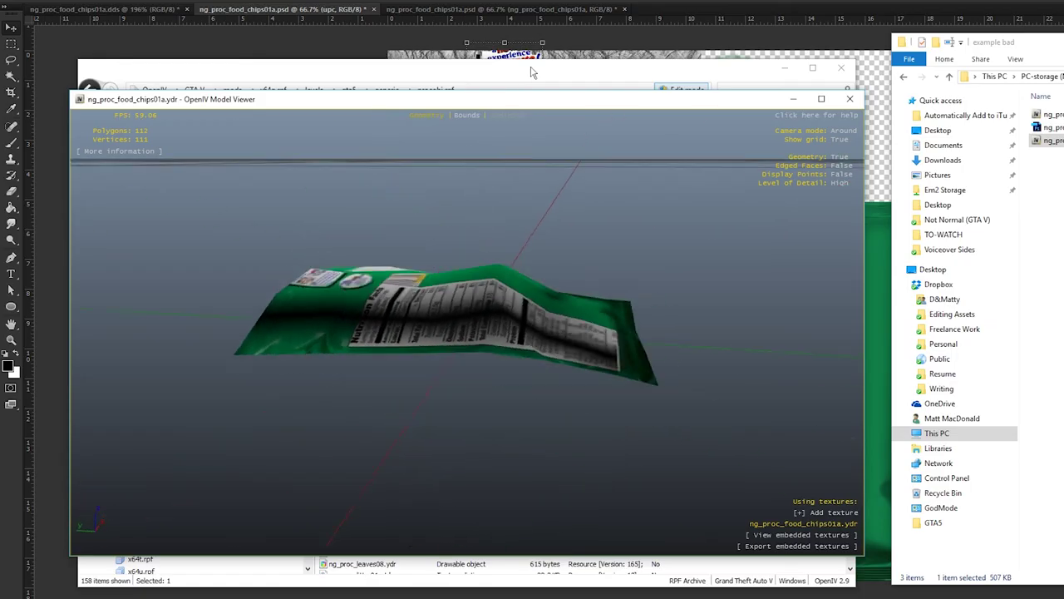
pyautogui.moveTo(465, 274); pyautogui.dragTo(329, 208)
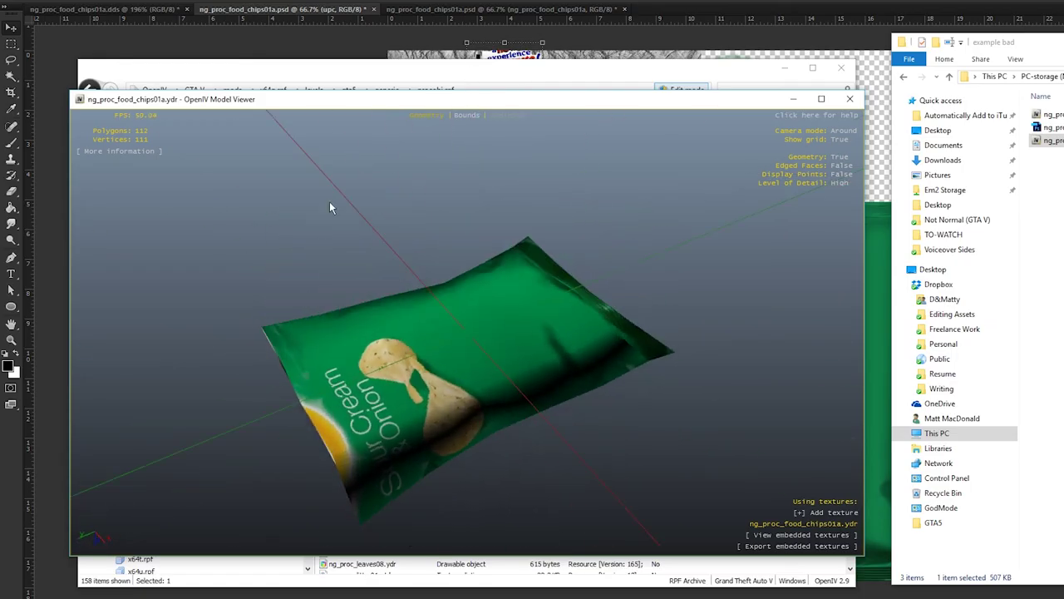
pyautogui.moveTo(516, 412); pyautogui.dragTo(528, 352)
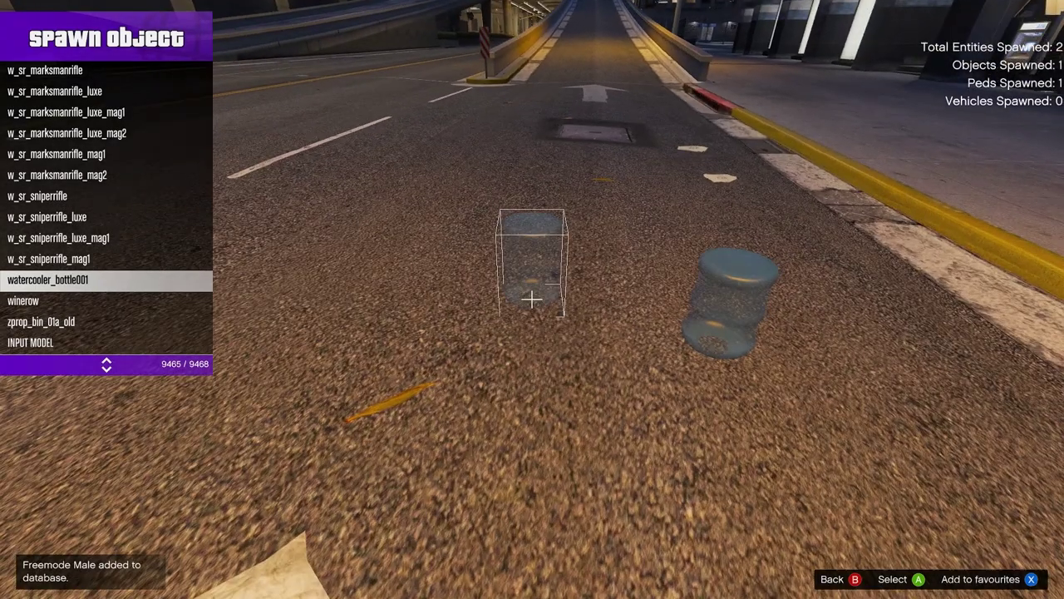
# Spawn a sniper rifle and a metro advert stand on the road, then scroll the shot list.
pyautogui.press('Return')
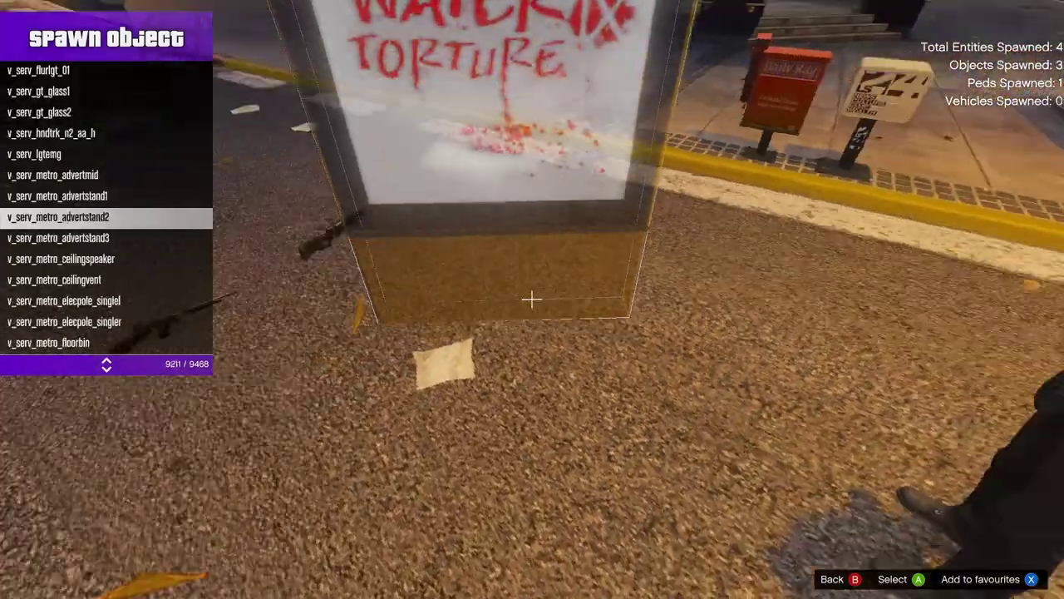
pyautogui.press('Return')
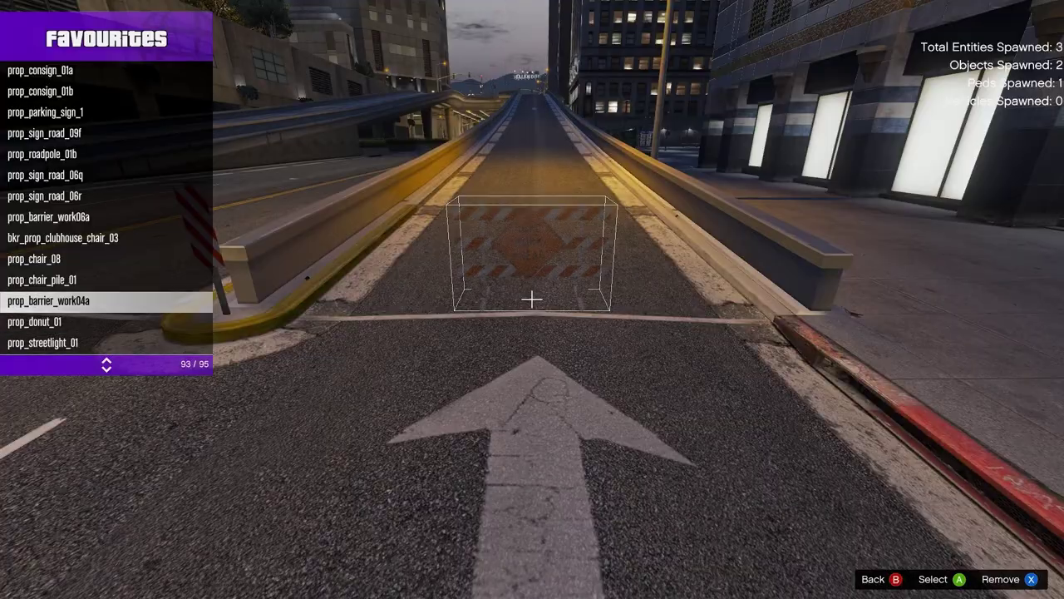
pyautogui.press('w')
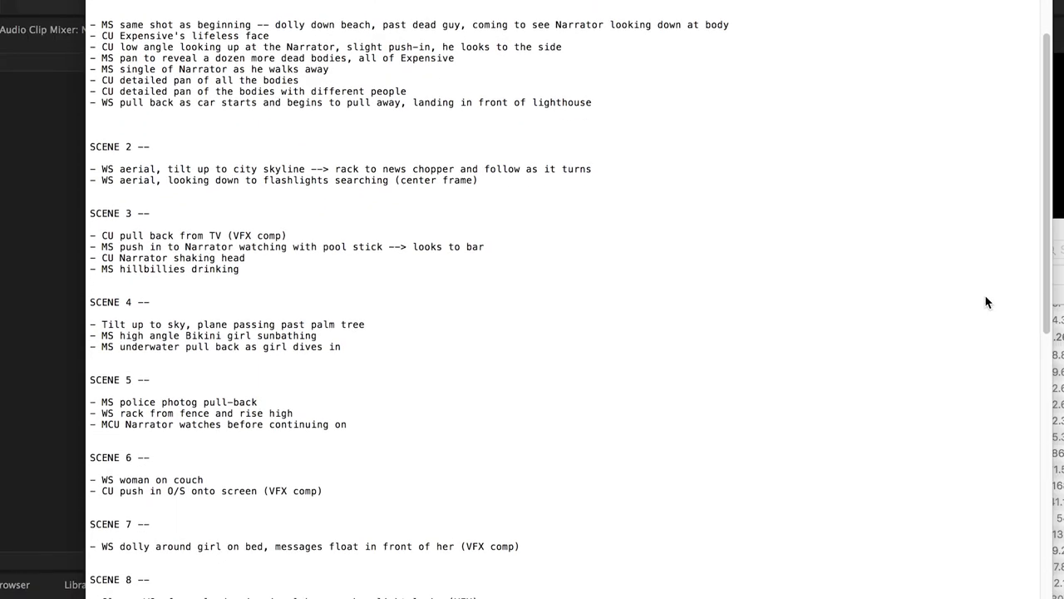
pyautogui.scroll(-5, 985, 302)
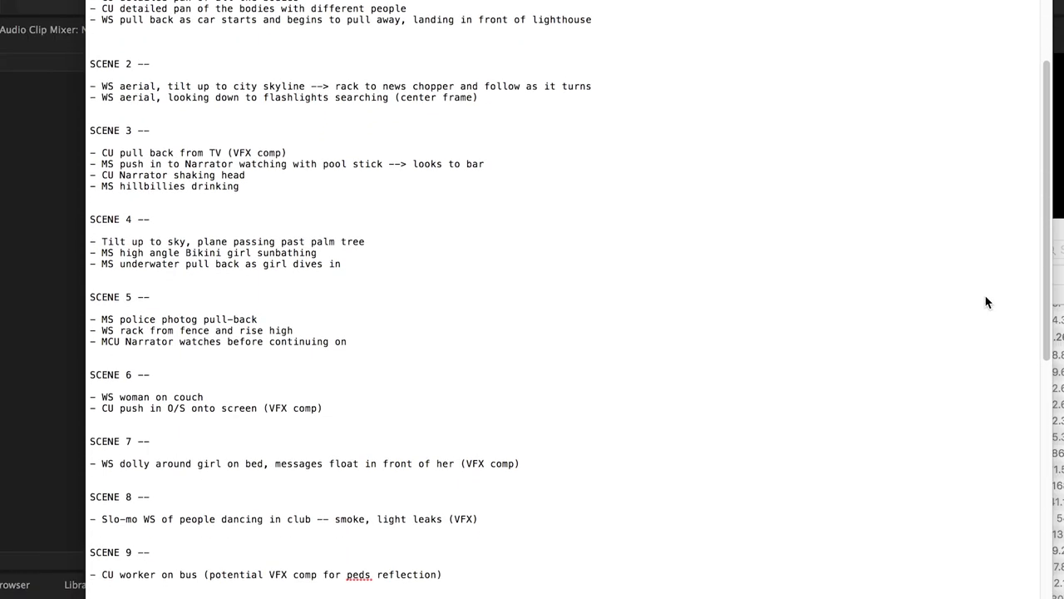
pyautogui.scroll(-1, 986, 302)
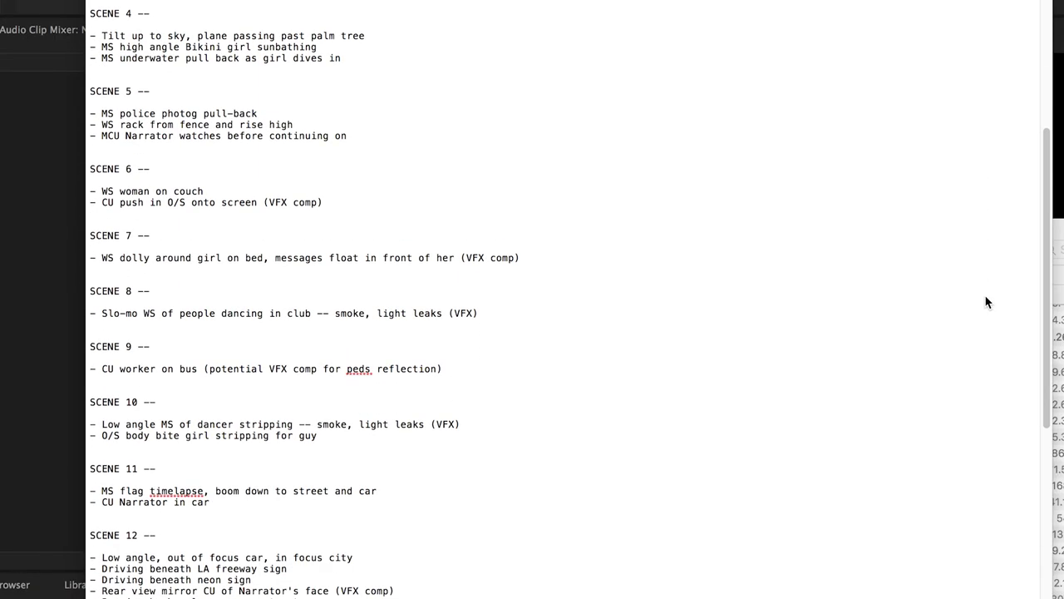
pyautogui.scroll(-7, 985, 302)
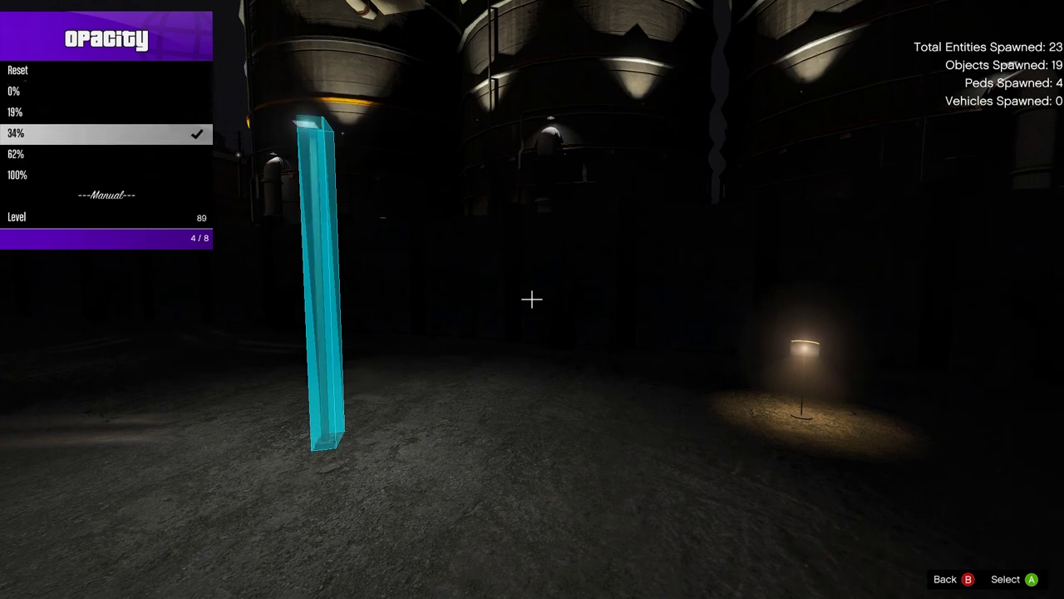
# Go to the prop's manual opacity Level and open the alpha level entry.
pyautogui.press('Up')
pyautogui.press('Up')
pyautogui.press('Up')
pyautogui.press('Return')
pyautogui.press('Return')
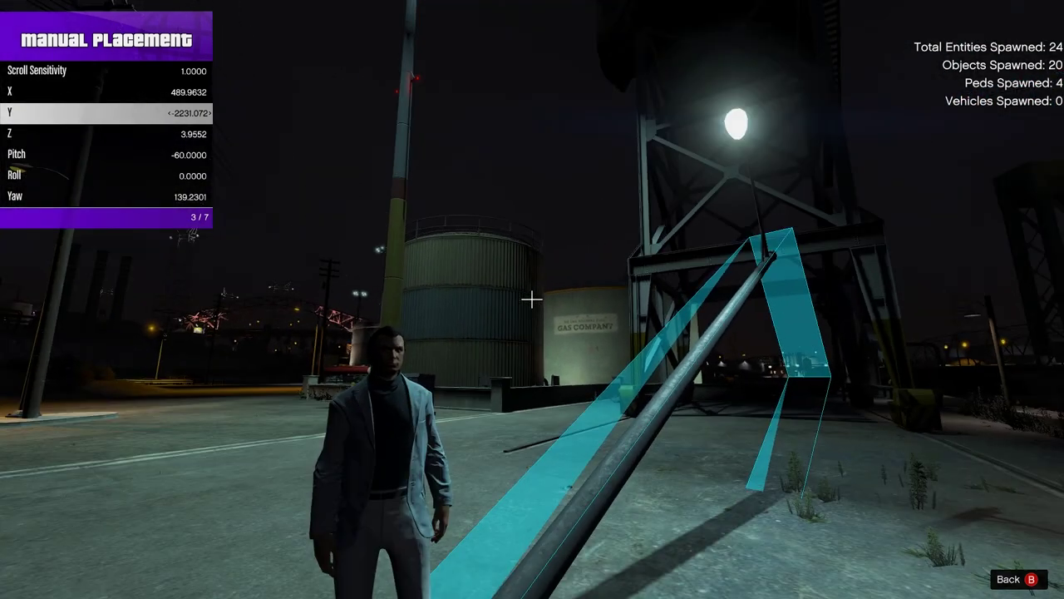
# Set the streetlight pole's Opacity (Local) alpha level to 1 to hide it.
pyautogui.press('BackSpace')
pyautogui.press('Down')
pyautogui.press('Return')
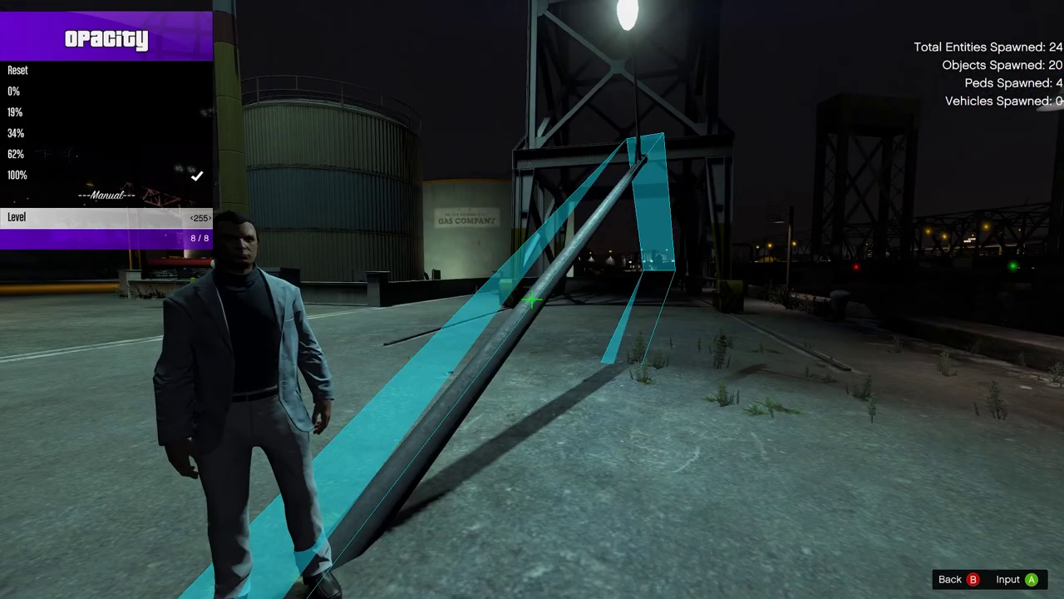
pyautogui.press('Return')
pyautogui.press('Return')
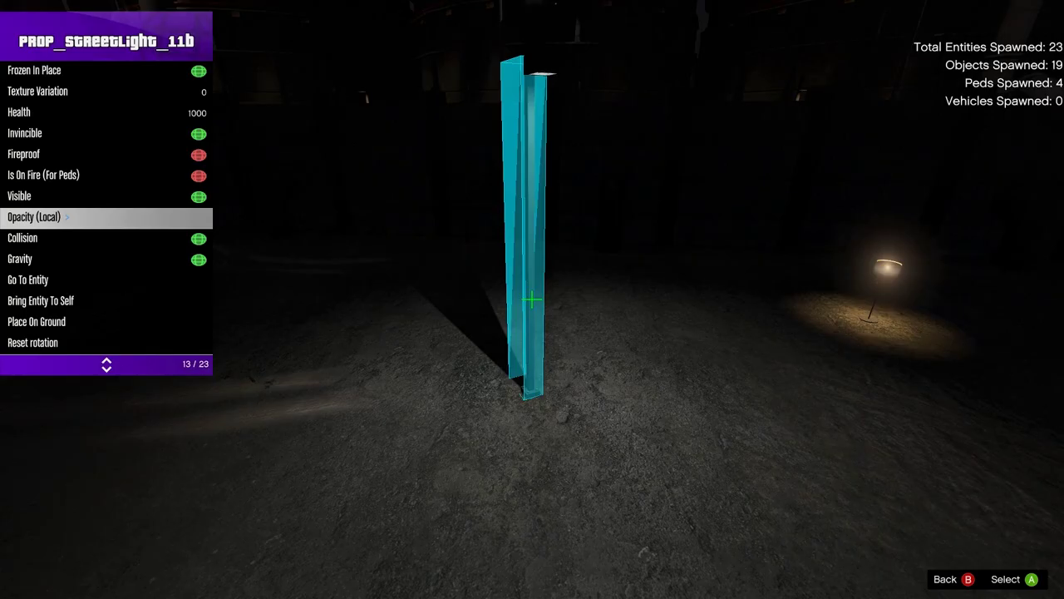
pyautogui.press('Up')
pyautogui.press('Down')
pyautogui.press('Return')
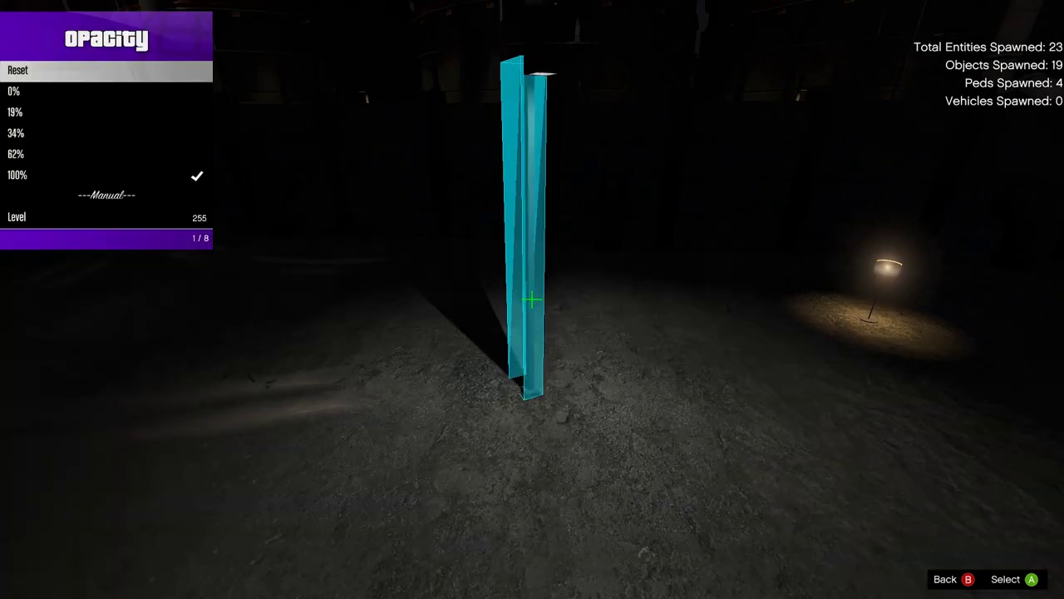
pyautogui.press('Return')
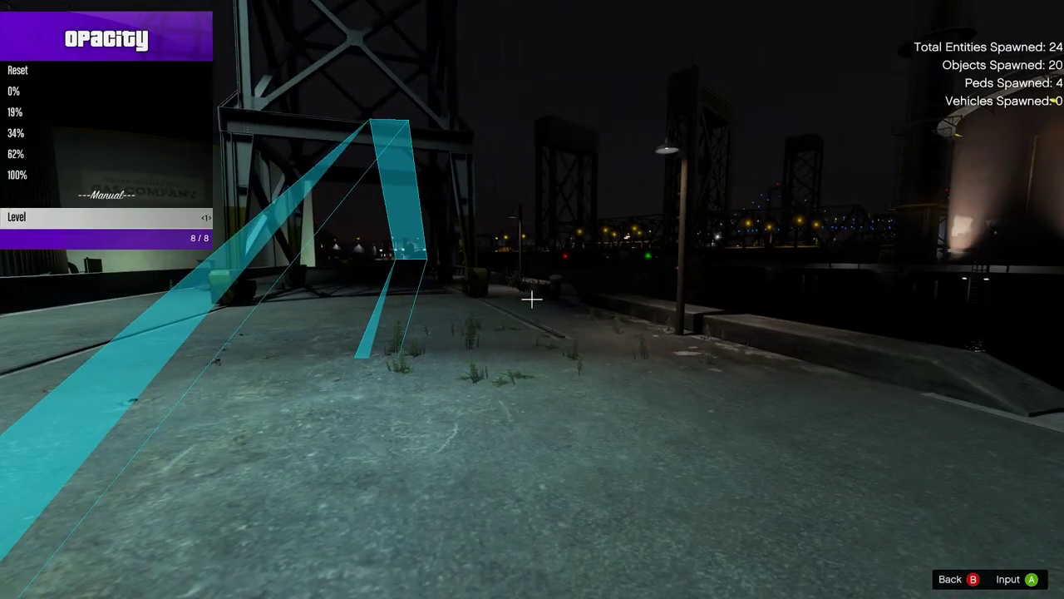
# Fly the free camera around the spawned ped and tilt down to the character.
pyautogui.press('BackSpace')
pyautogui.press('s')
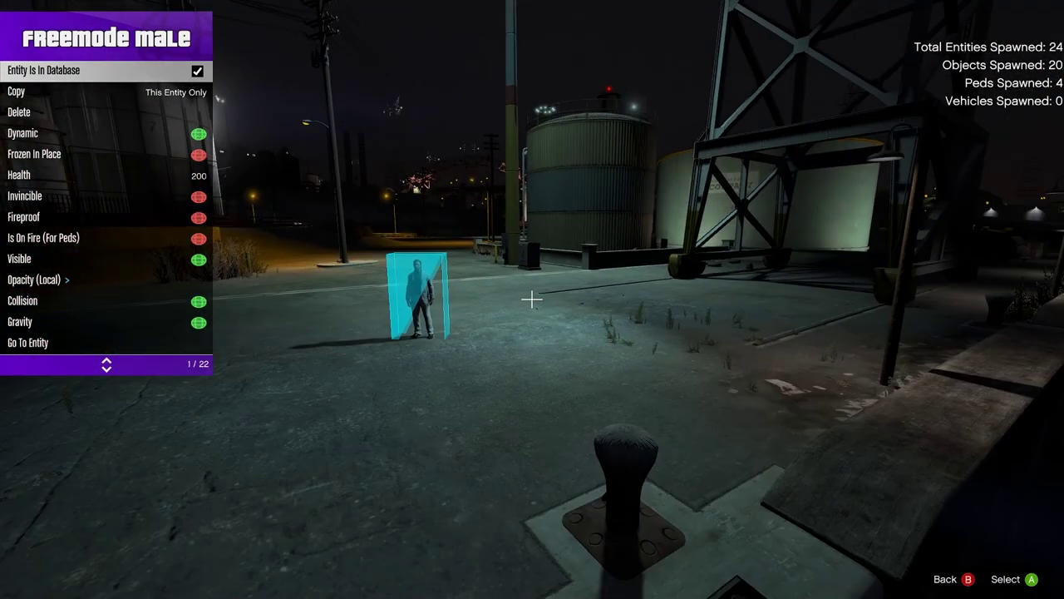
pyautogui.press('w')
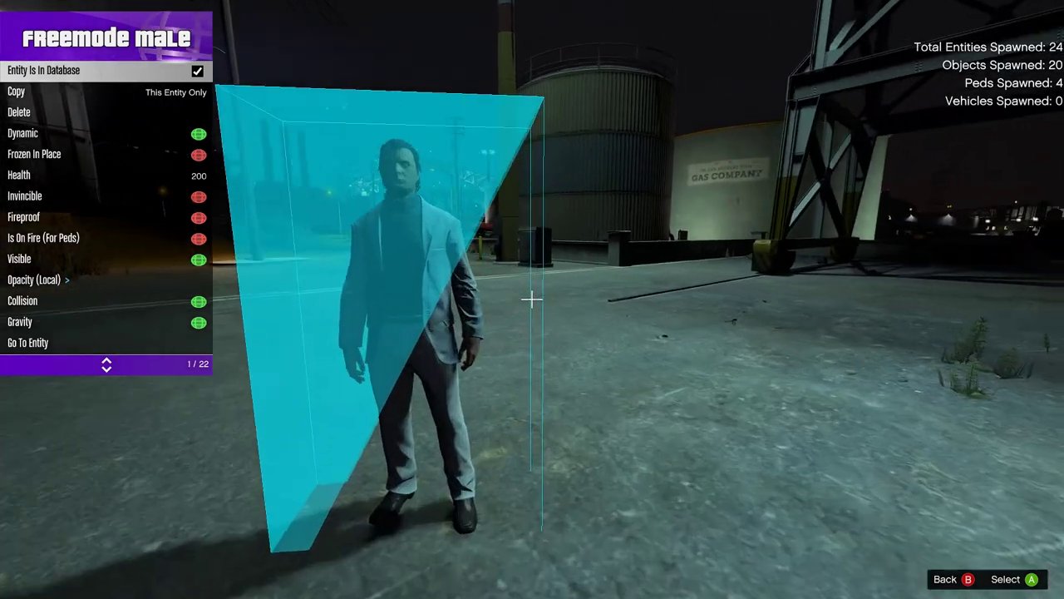
pyautogui.press('s')
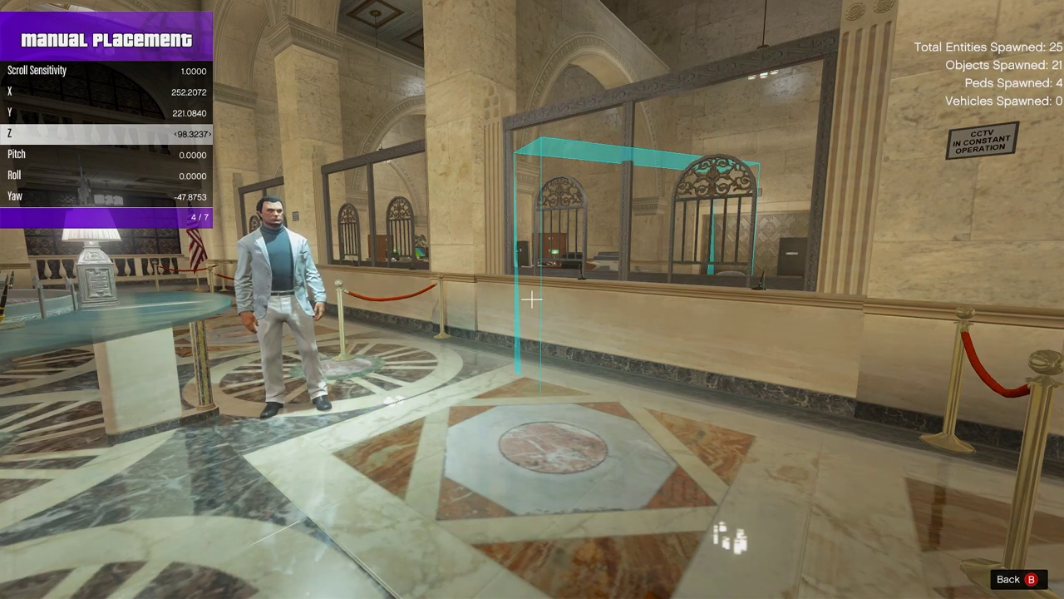
pyautogui.press('s')
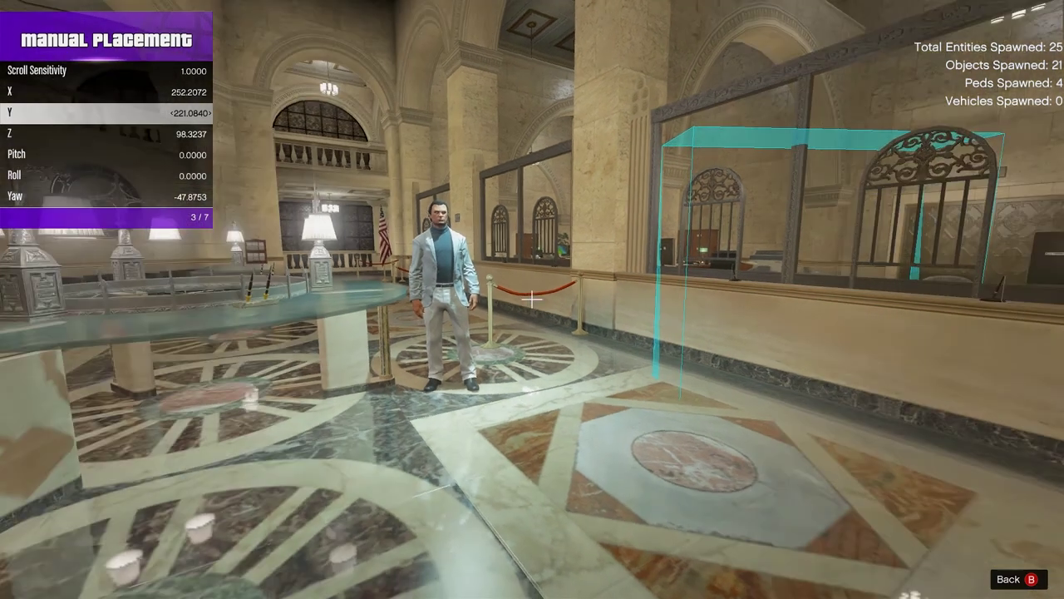
pyautogui.press('BackSpace')
pyautogui.press('BackSpace')
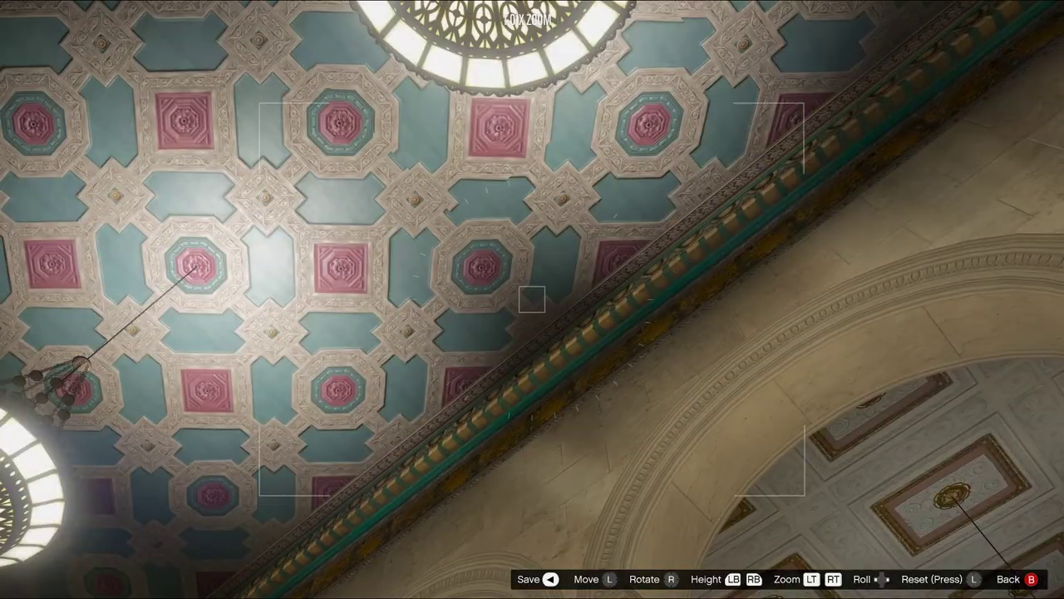
pyautogui.moveTo(532, 300); pyautogui.dragTo(574, 283)
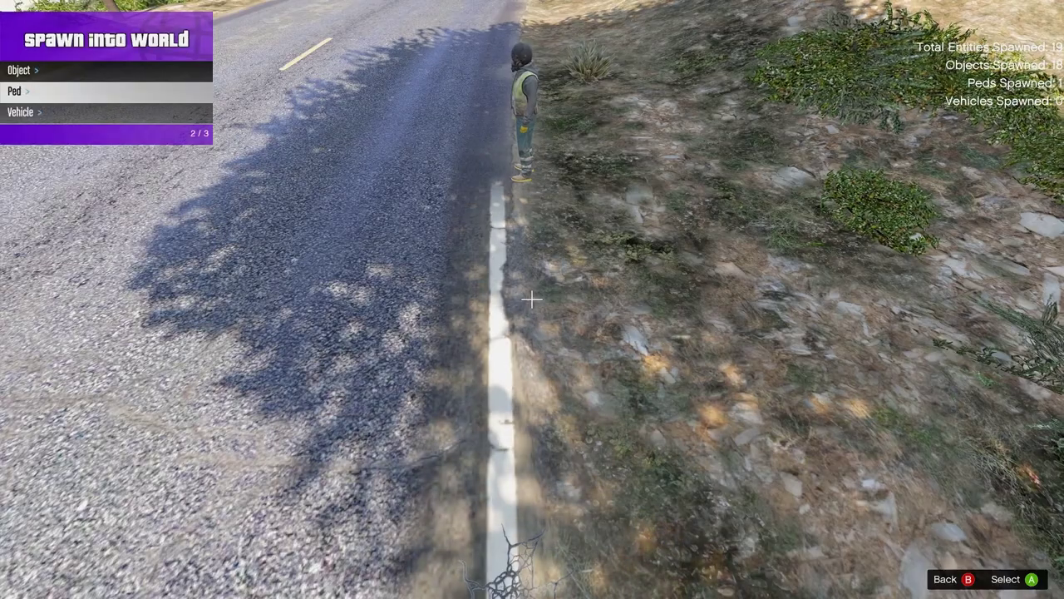
# Spawn the second Bison pickup truck from the vehicle list.
pyautogui.press('Return')
pyautogui.press('Down')
pyautogui.press('Down')
pyautogui.press('Down')
pyautogui.press('Down')
pyautogui.press('Down')
pyautogui.press('Down')
pyautogui.press('Down')
pyautogui.press('Down')
pyautogui.press('Down')
pyautogui.press('Down')
pyautogui.press('Down')
pyautogui.press('Return')
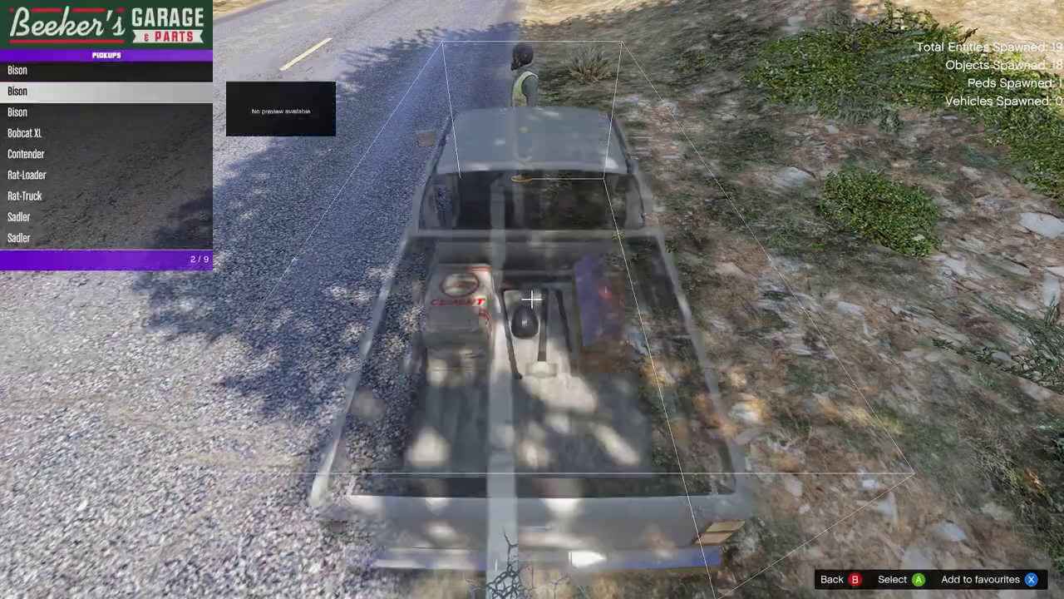
pyautogui.press('Down')
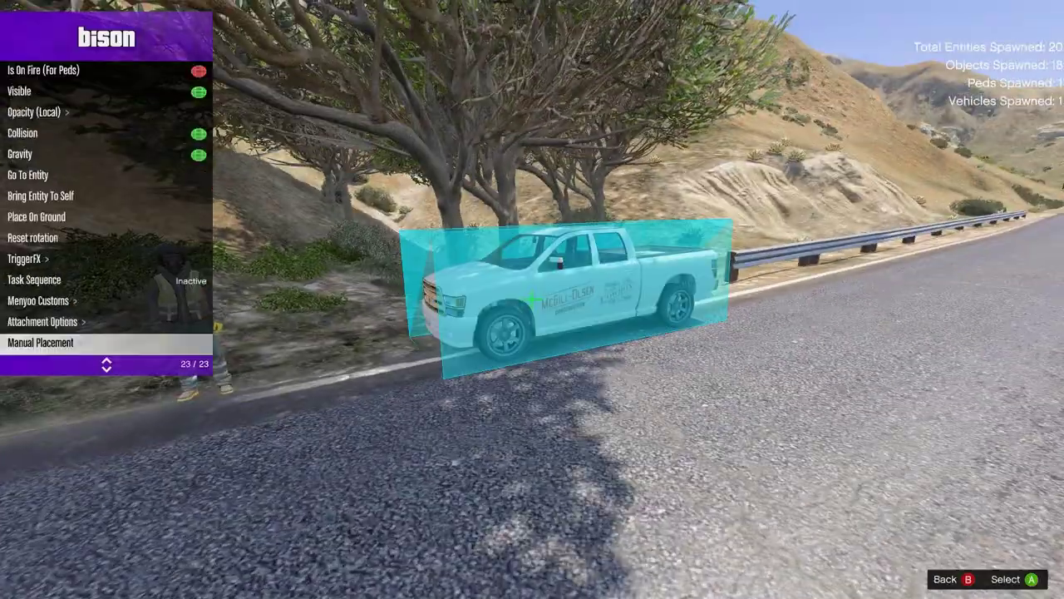
# Turn on the Bison truck's lights and engine in its customisation options.
pyautogui.press('Down')
pyautogui.press('Down')
pyautogui.press('Down')
pyautogui.press('Down')
pyautogui.press('Down')
pyautogui.press('Down')
pyautogui.press('Down')
pyautogui.press('Down')
pyautogui.press('Down')
pyautogui.press('Down')
pyautogui.press('Down')
pyautogui.press('Down')
pyautogui.press('Down')
pyautogui.press('Down')
pyautogui.press('Down')
pyautogui.press('Down')
pyautogui.press('Down')
pyautogui.press('Down')
pyautogui.press('Down')
pyautogui.press('Down')
pyautogui.press('Return')
pyautogui.press('Up')
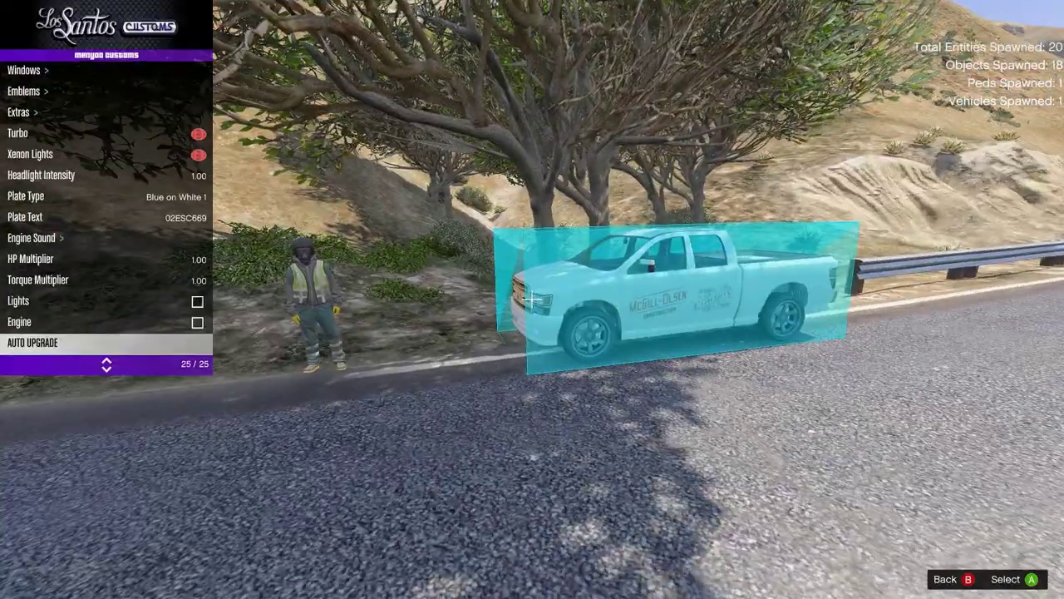
pyautogui.press('Up')
pyautogui.press('Up')
pyautogui.press('Return')
pyautogui.press('Down')
pyautogui.press('Return')
pyautogui.press('Up')
pyautogui.press('BackSpace')
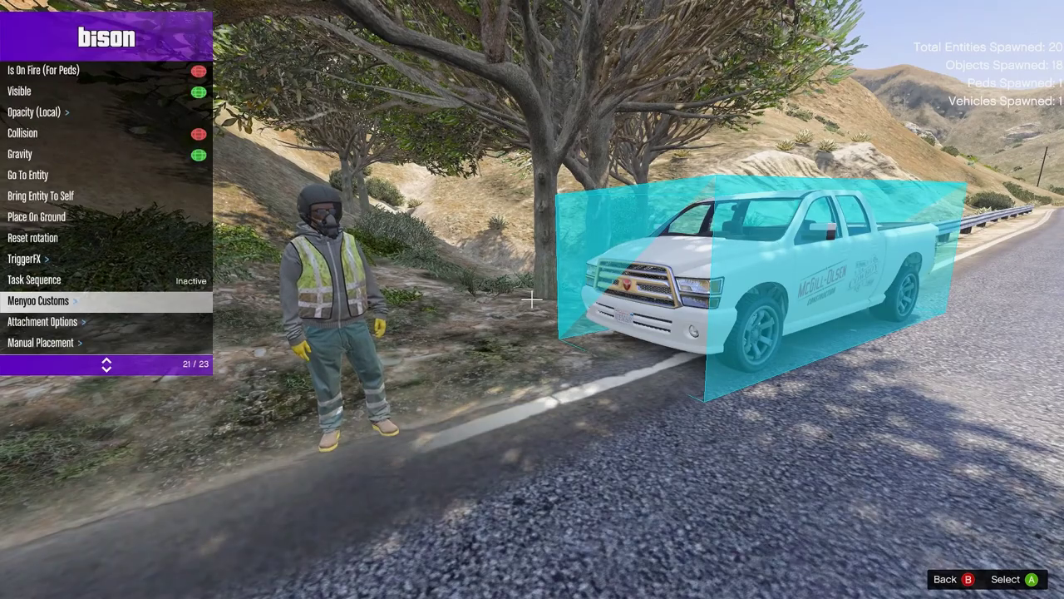
# Duplicate the Bison truck, make it non-dynamic, and copy it once more.
pyautogui.press('Down')
pyautogui.press('Down')
pyautogui.press('Down')
pyautogui.press('Down')
pyautogui.press('Down')
pyautogui.press('Return')
pyautogui.press('Down')
pyautogui.press('Down')
pyautogui.press('Down')
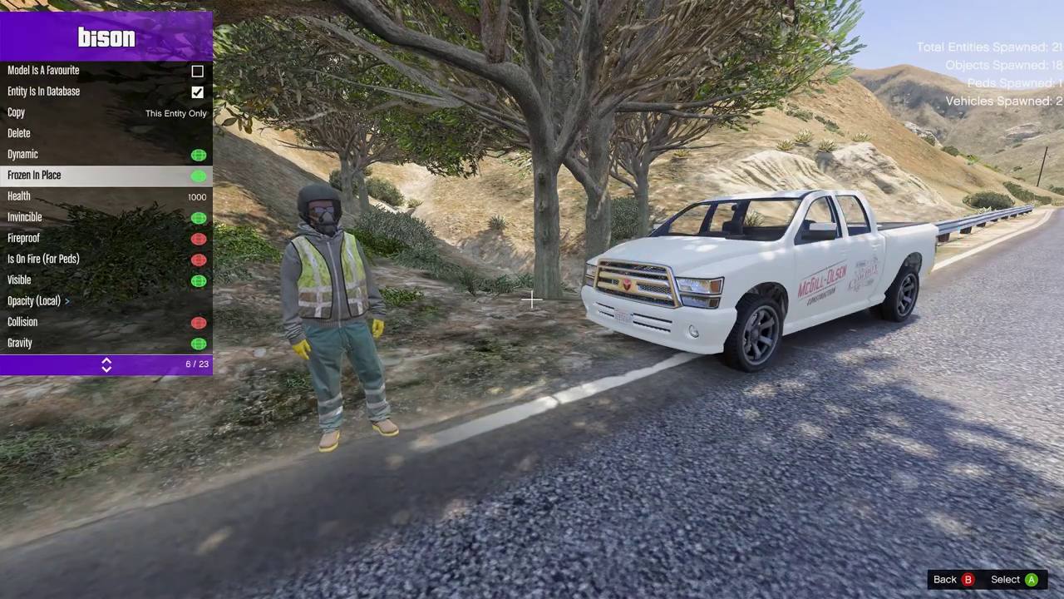
pyautogui.press('Up')
pyautogui.press('Return')
pyautogui.press('Up')
pyautogui.press('Up')
pyautogui.press('Return')
pyautogui.press('Return')
pyautogui.press('Return')
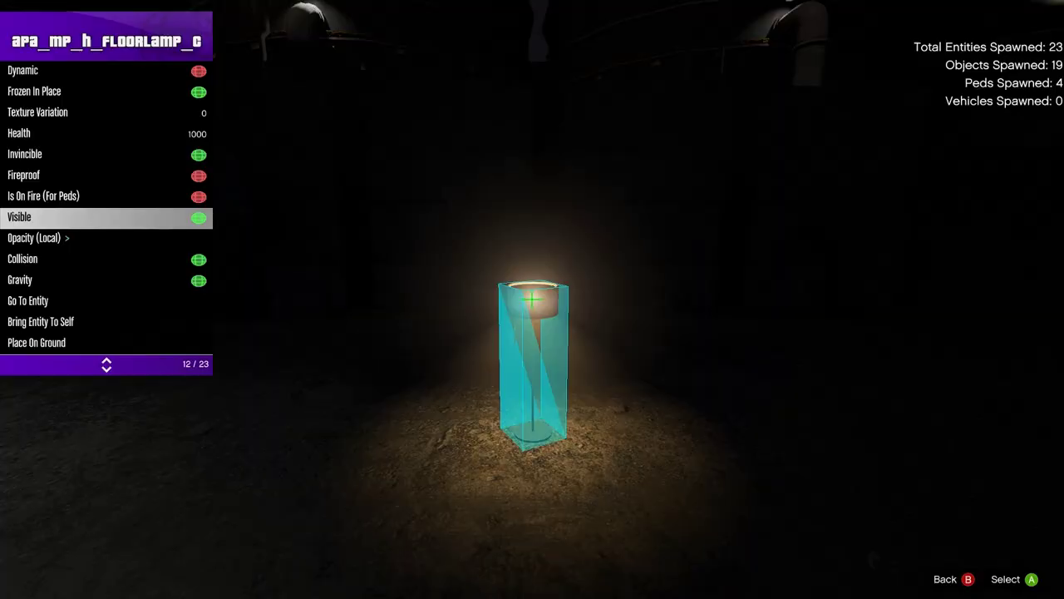
# Set the lamp's opacity alpha level to 1 and close the entity options.
pyautogui.press('Down')
pyautogui.press('Return')
pyautogui.press('Down')
pyautogui.press('Down')
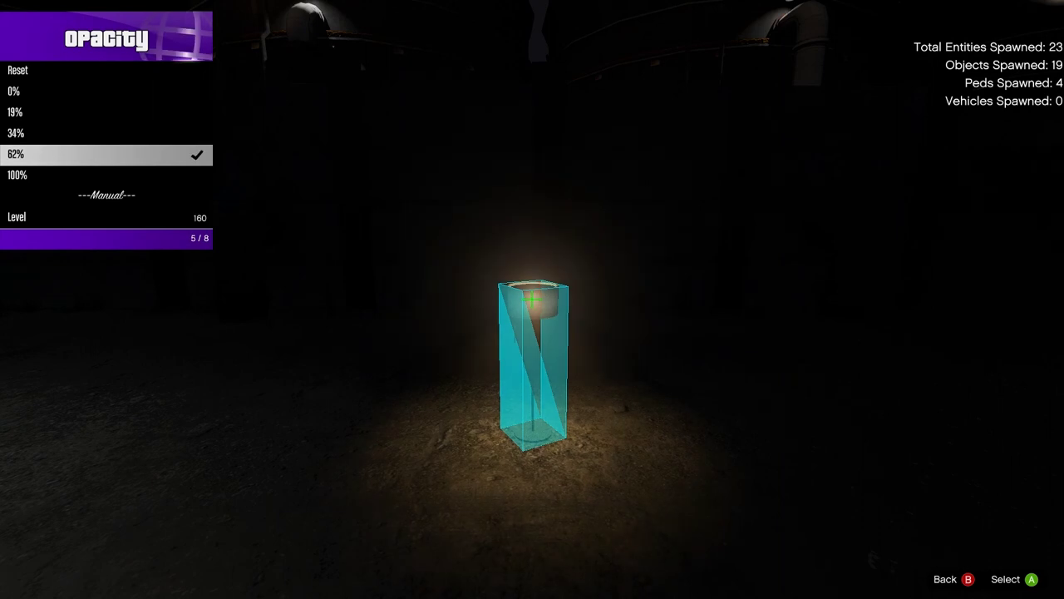
pyautogui.press('Return')
pyautogui.press('Down')
pyautogui.press('Return')
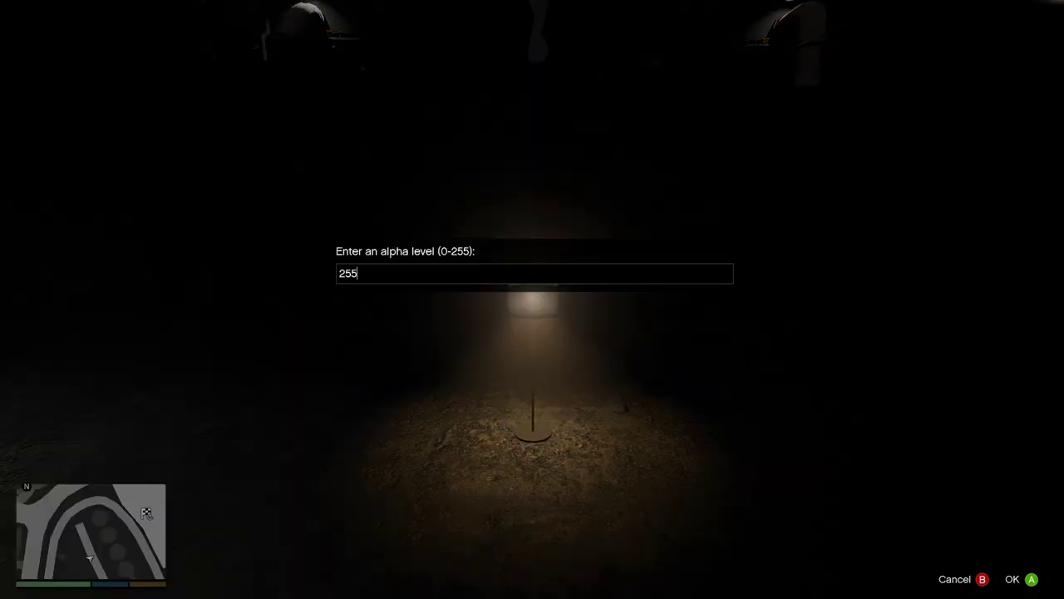
pyautogui.write('1')
pyautogui.press('Return')
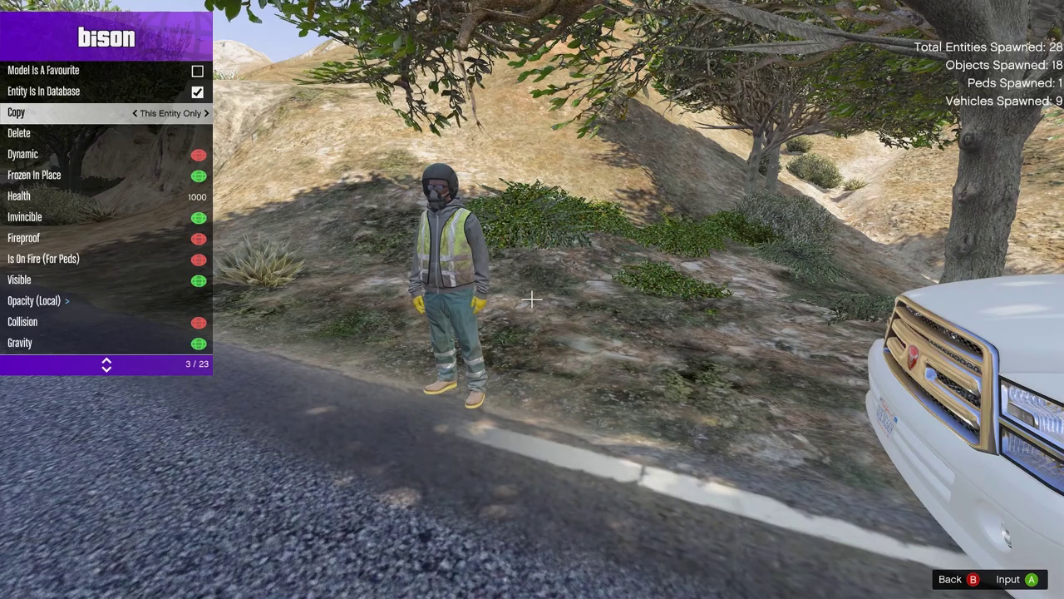
pyautogui.press('F8')
pyautogui.press('F8')
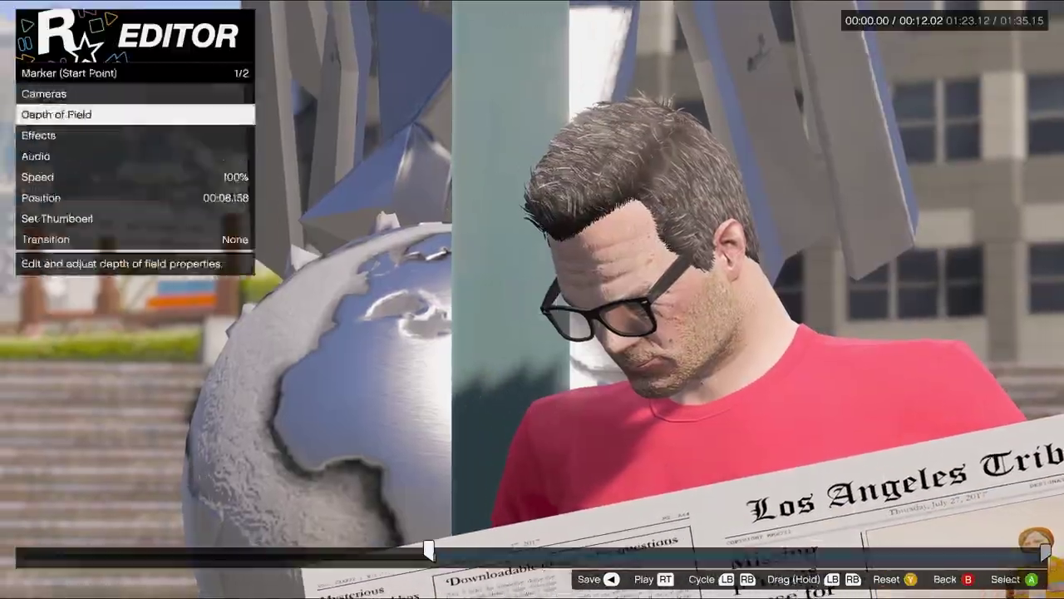
# Check the marker's depth-of-field settings and reframe the camera on the newspaper reader.
pyautogui.press('Return')
pyautogui.press('Escape')
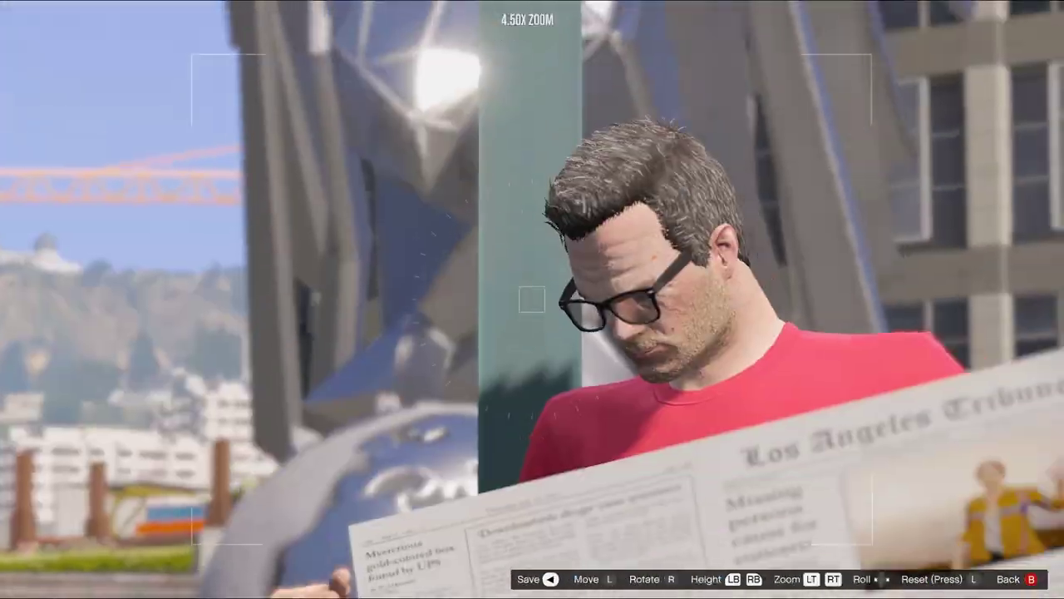
pyautogui.press('Escape')
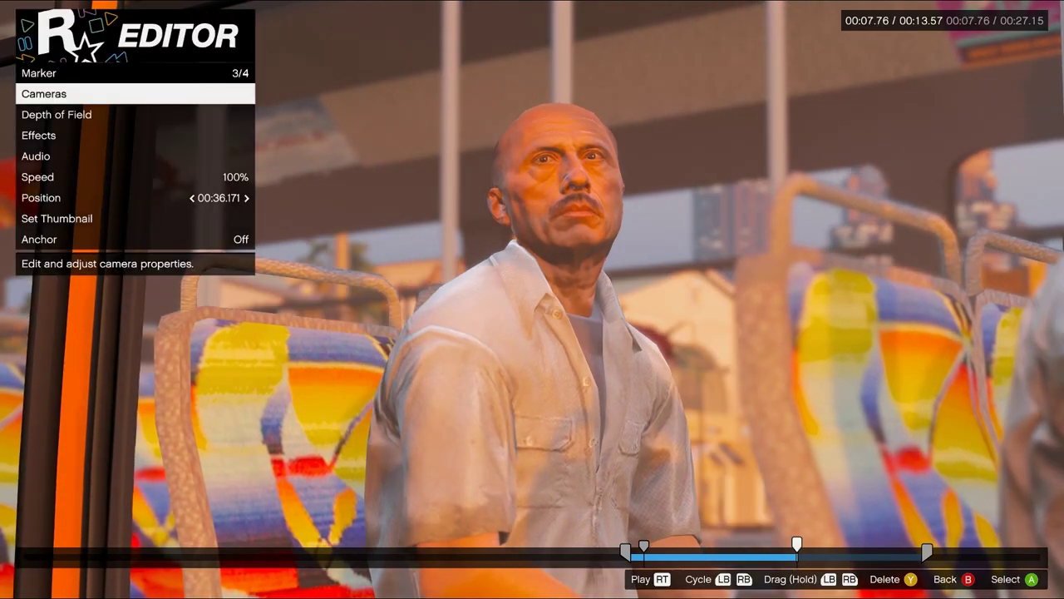
# Set depth-of-field focus to None and play the clip to preview it.
pyautogui.press('Left')
pyautogui.press('Right')
pyautogui.press('Left')
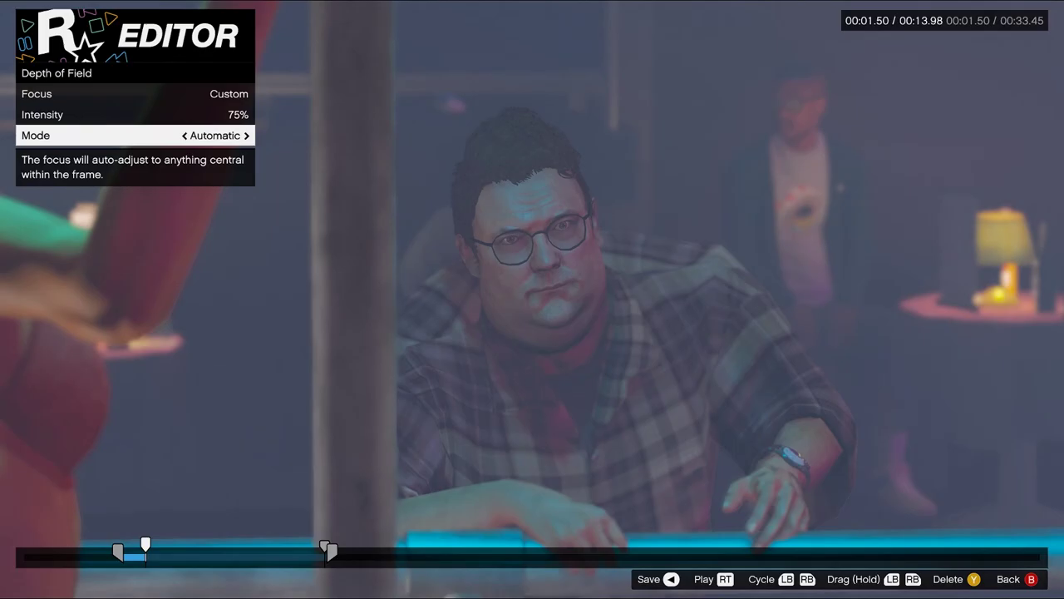
pyautogui.press('space')
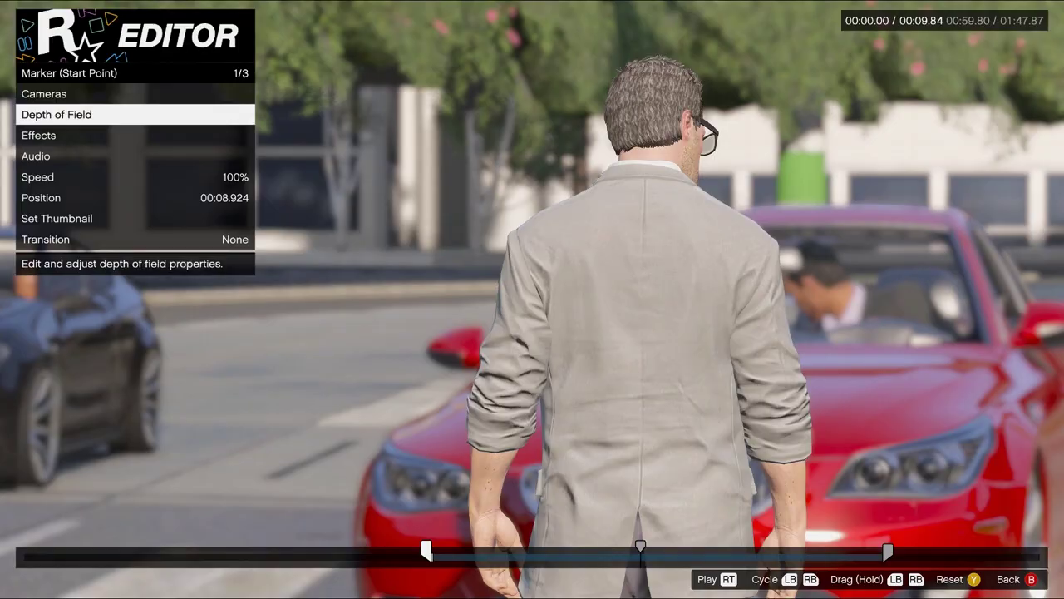
# Open the marker's camera settings at Blend Mode and preview the camera blend.
pyautogui.press('Down')
pyautogui.press('Up')
pyautogui.press('Up')
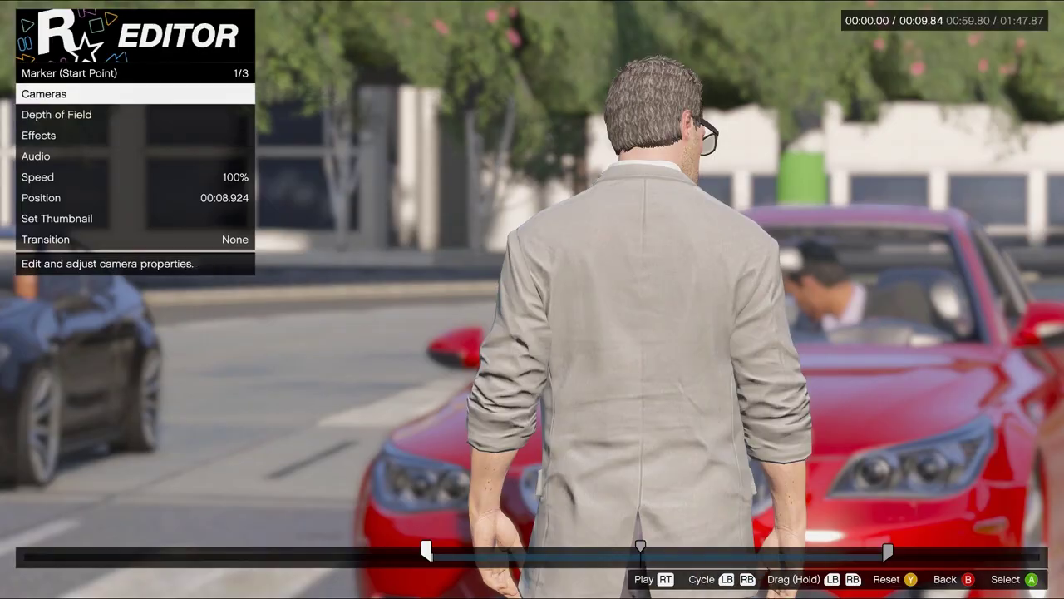
pyautogui.press('Return')
pyautogui.press('Down')
pyautogui.press('Down')
pyautogui.press('Down')
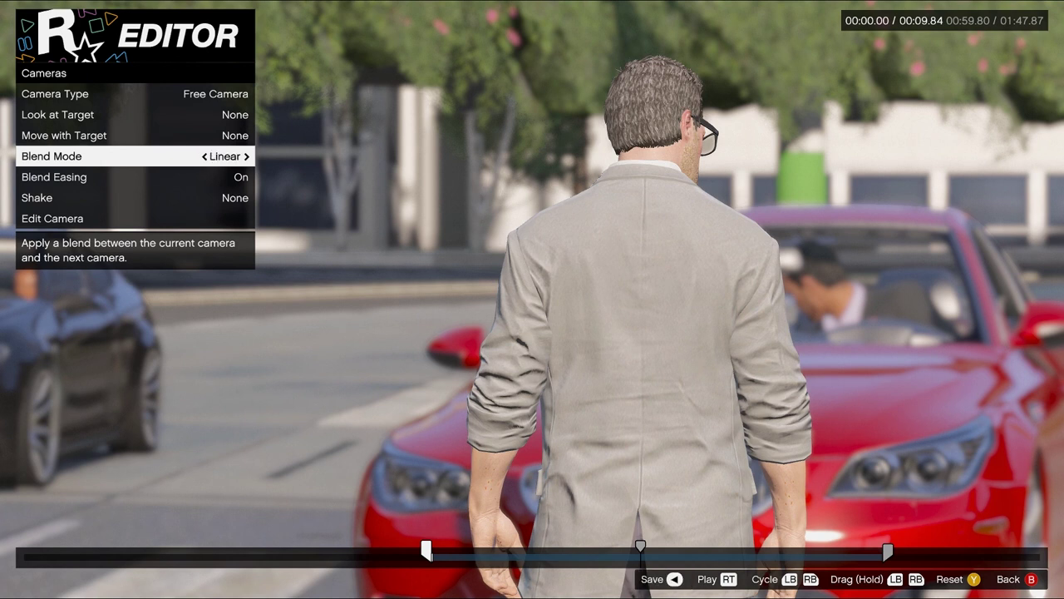
pyautogui.press('space')
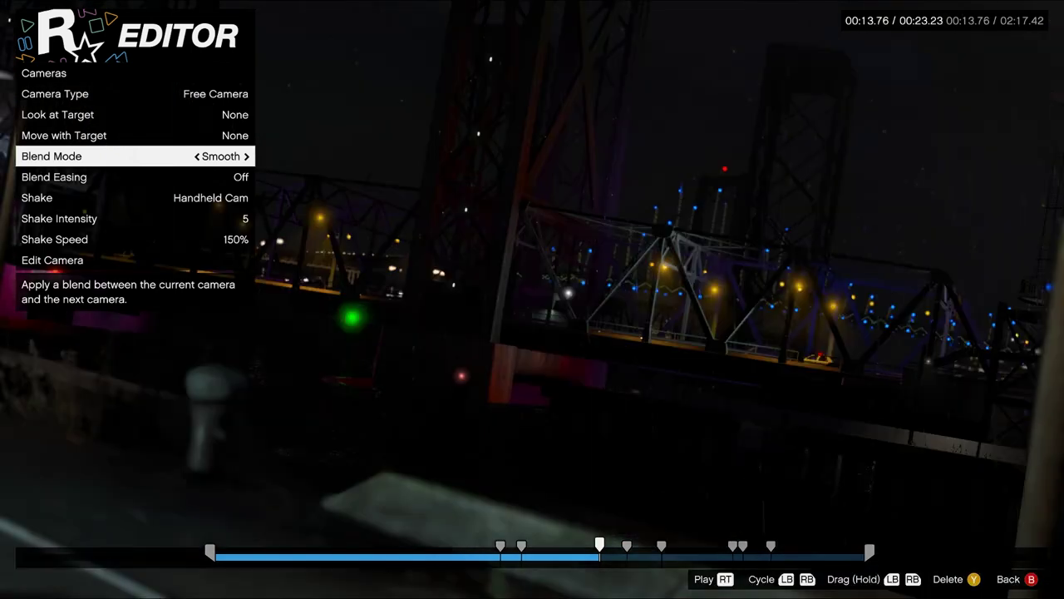
pyautogui.press('space')
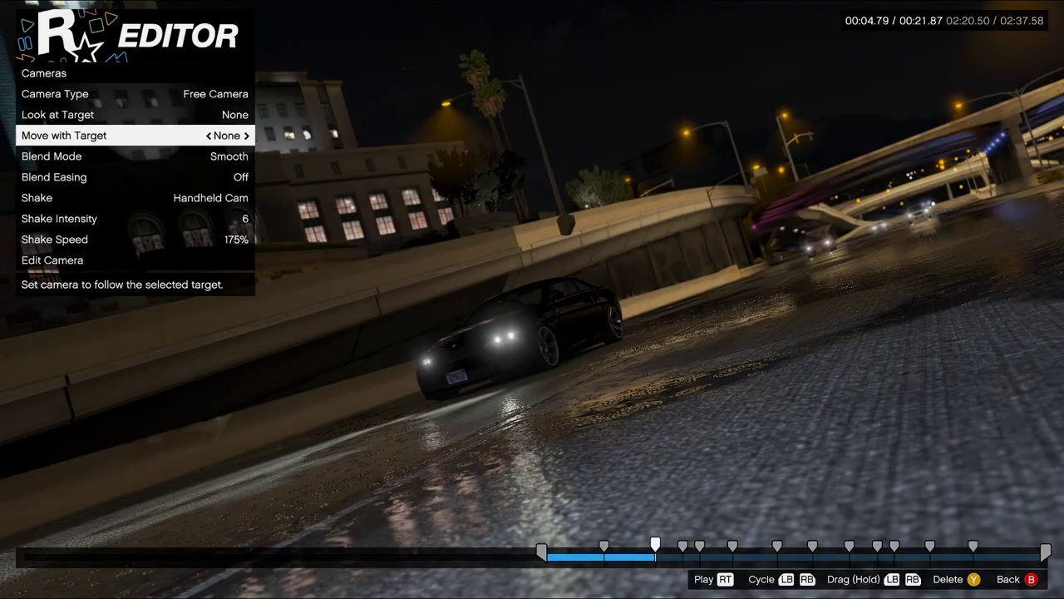
# Step past Blend Easing to the camera Shake setting.
pyautogui.press('Down')
pyautogui.press('Down')
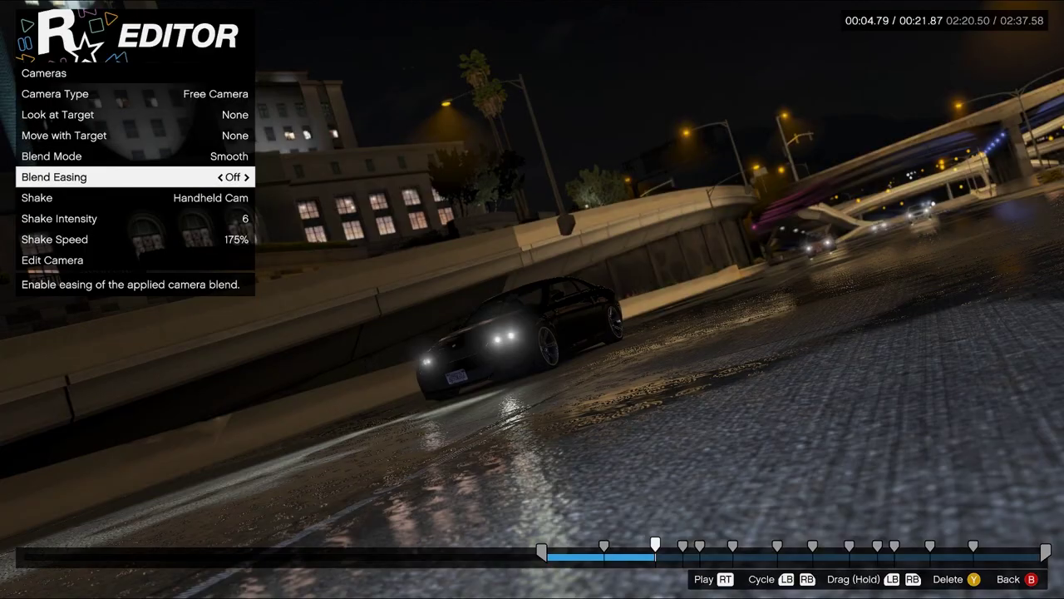
pyautogui.press('Down')
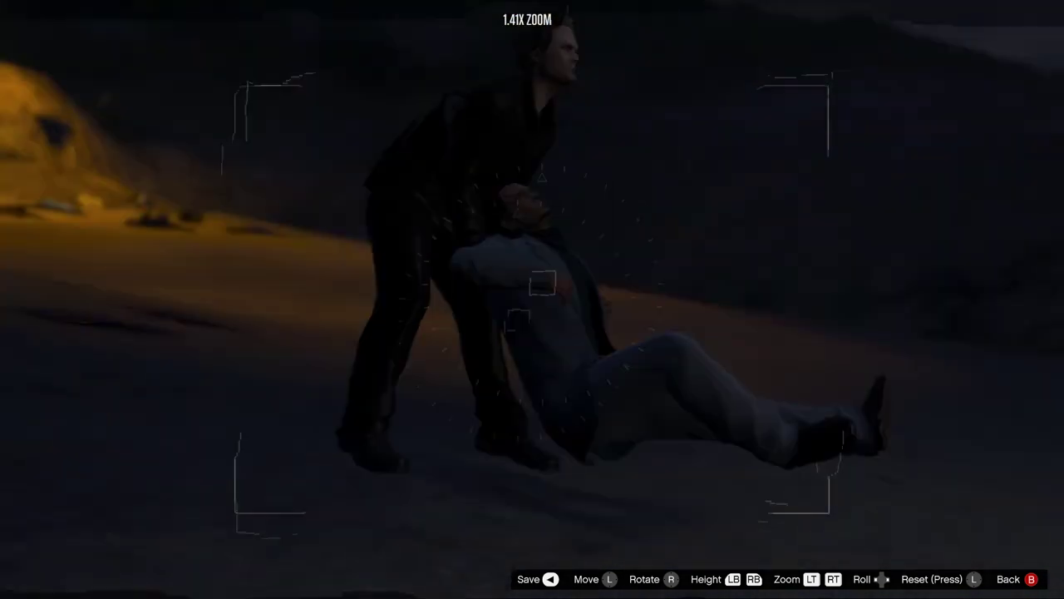
# Preview the replay from the repositioned free camera, readjust it, and return to the marker options.
pyautogui.press('Escape')
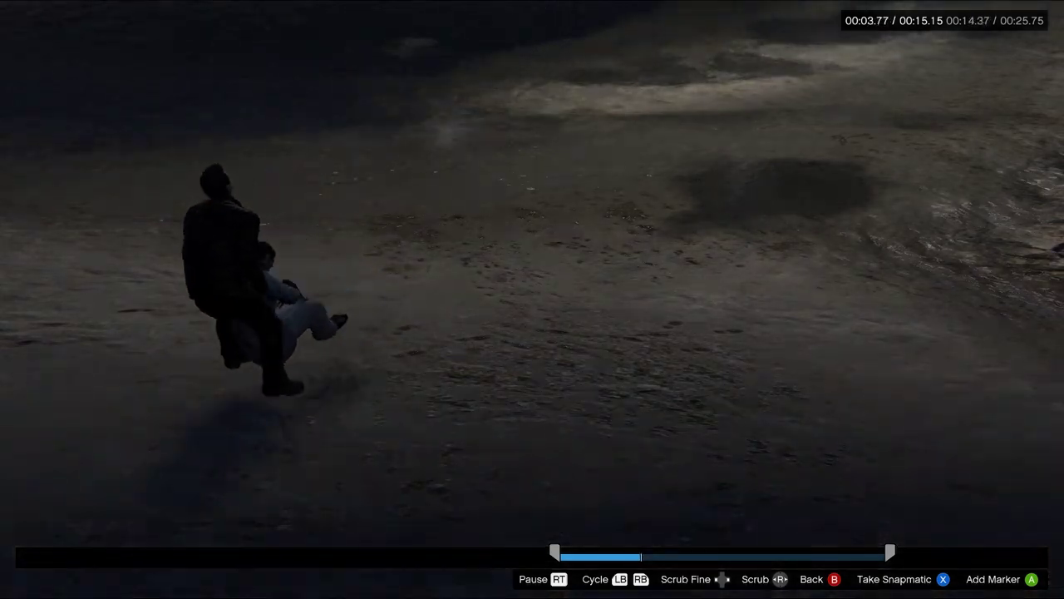
pyautogui.press('Escape')
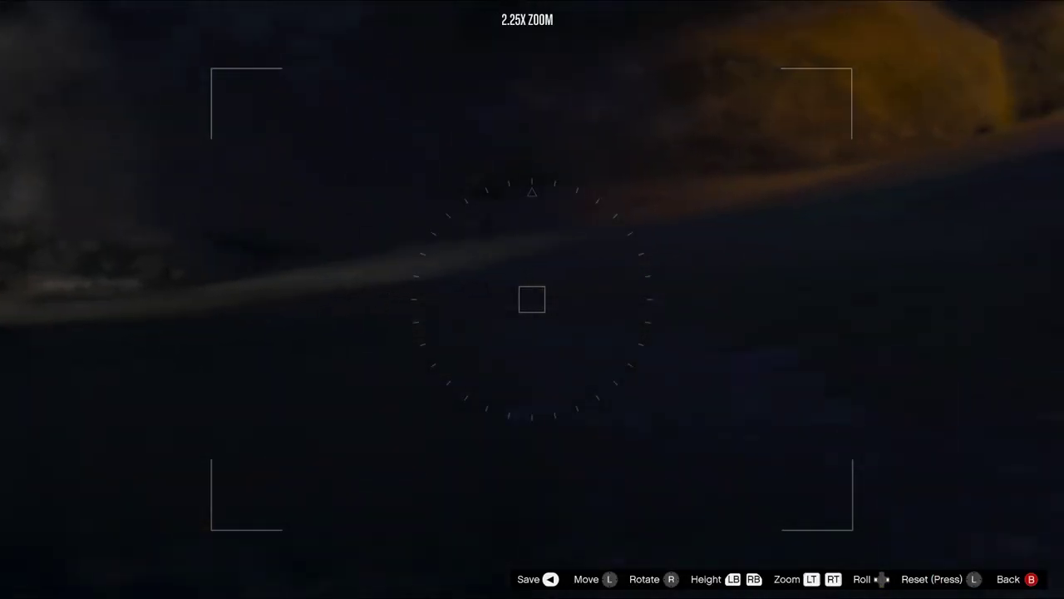
pyautogui.press('Escape')
pyautogui.press('Escape')
pyautogui.press('Escape')
pyautogui.press('Return')
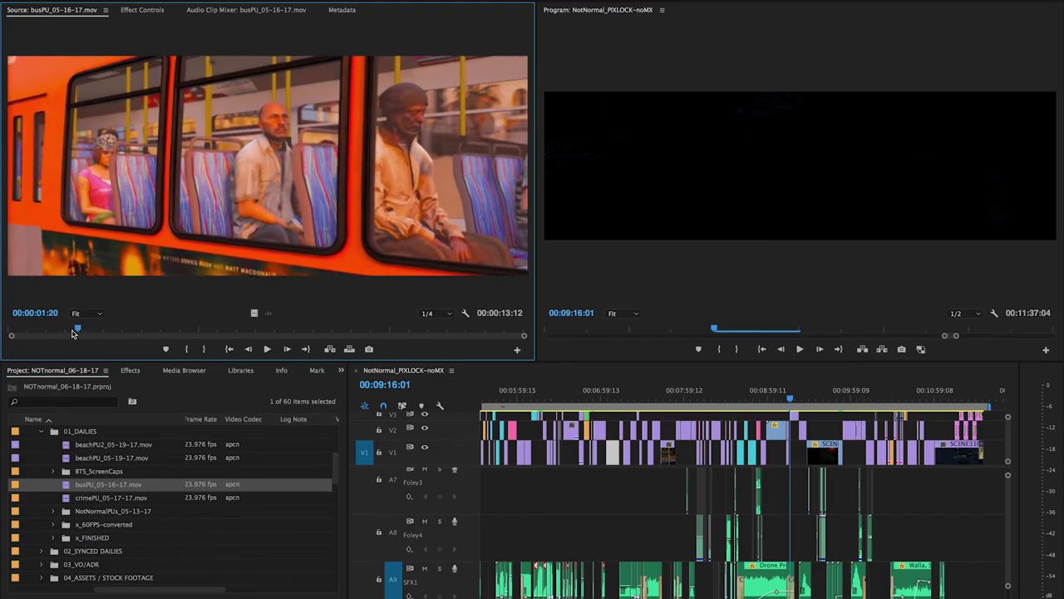
# Cue busPU_05-16-17.mov about eight seconds in, review the SCENE23 clips, and move the laptop comp to 0:00:13:01.
pyautogui.moveTo(83, 336); pyautogui.dragTo(124, 335)
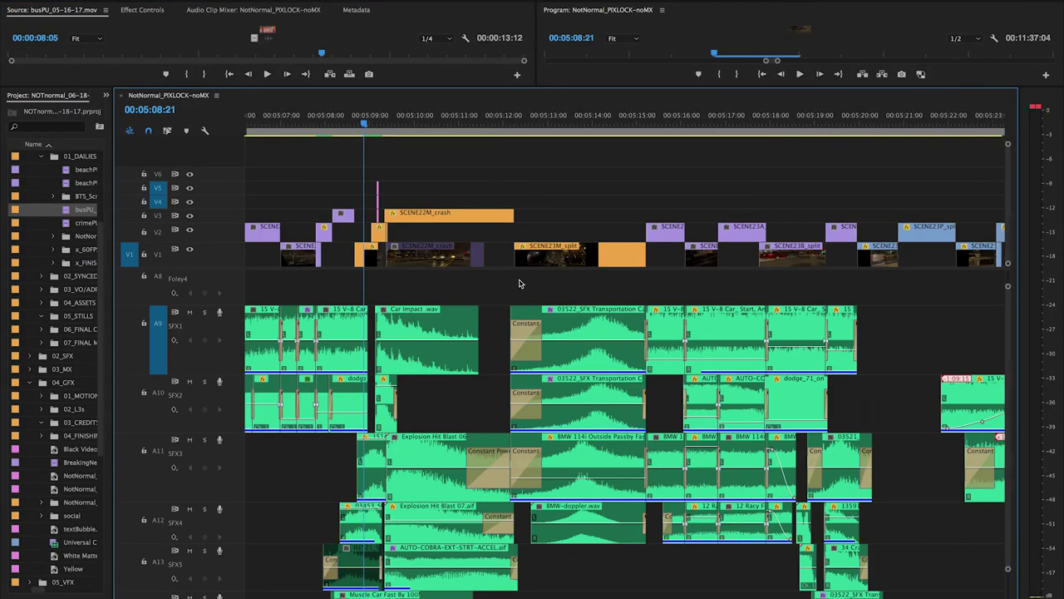
pyautogui.hscroll(5, 518, 280)
pyautogui.hscroll(8, 519, 284)
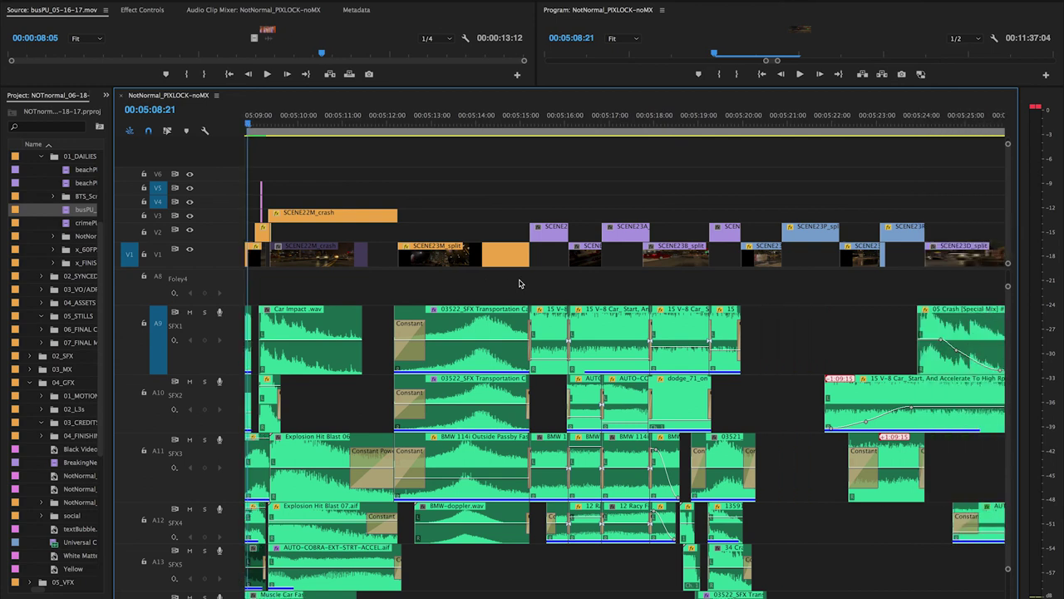
pyautogui.hscroll(15, 519, 284)
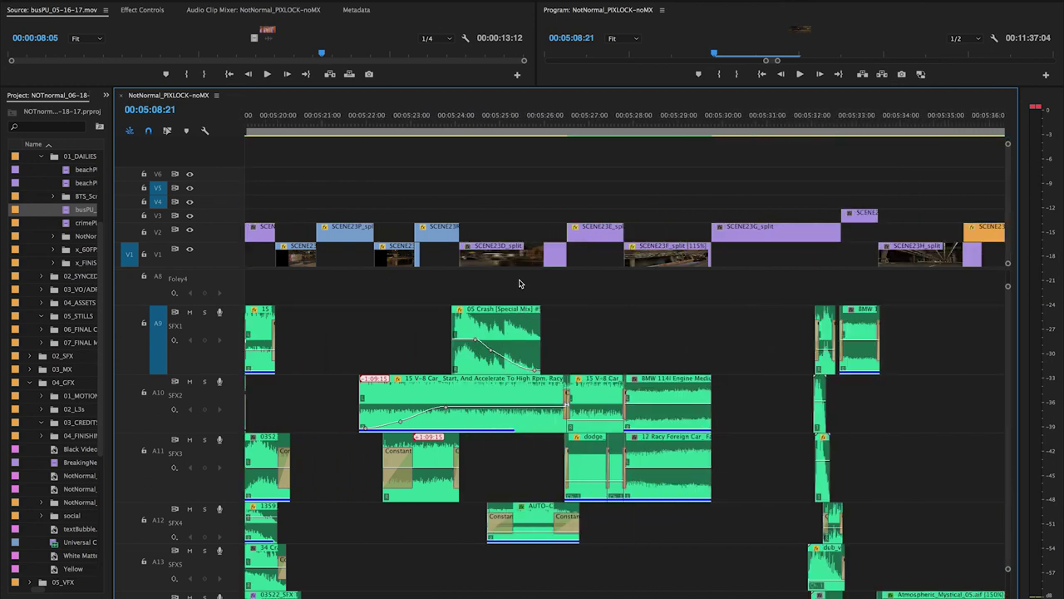
pyautogui.hscroll(14, 519, 283)
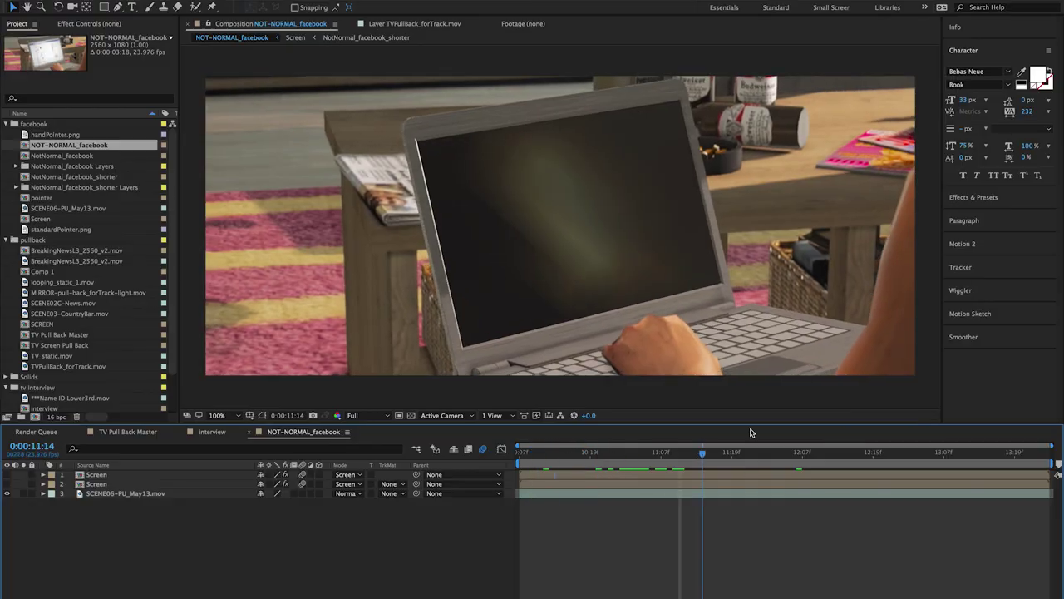
pyautogui.moveTo(751, 433); pyautogui.dragTo(912, 437)
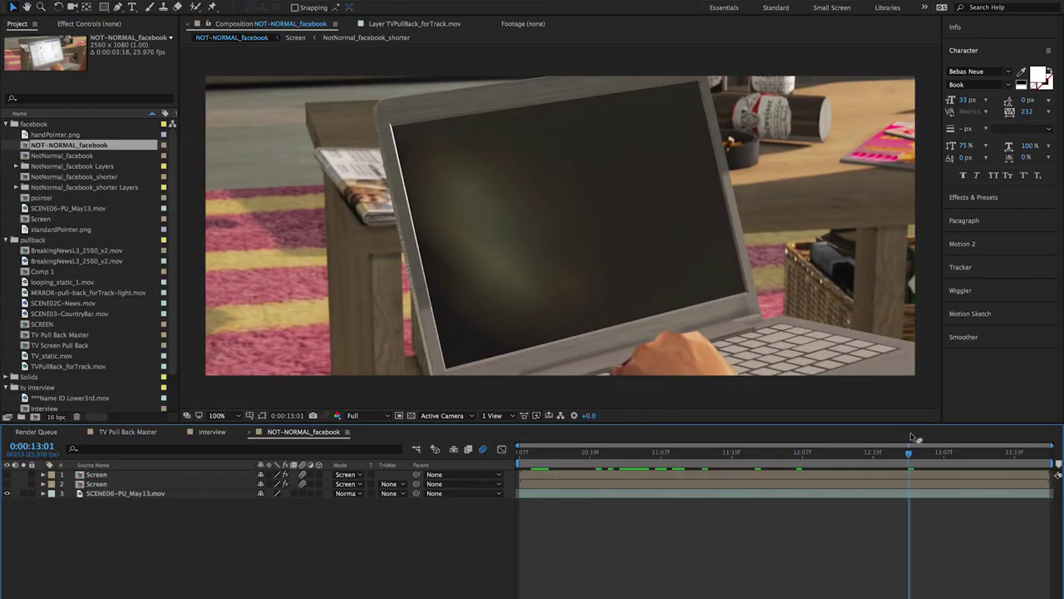
# Show the Facebook layer, add RSMB Pro to layer 1, advance the freeway shot one frame, and toggle its CC grade.
pyautogui.click(7, 493)
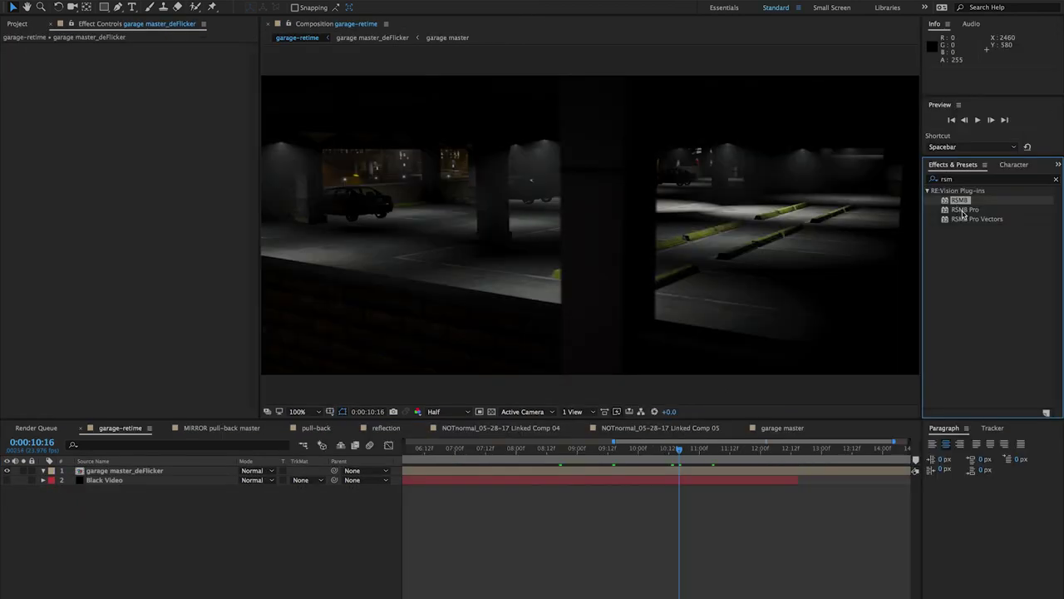
pyautogui.moveTo(966, 209); pyautogui.dragTo(207, 475)
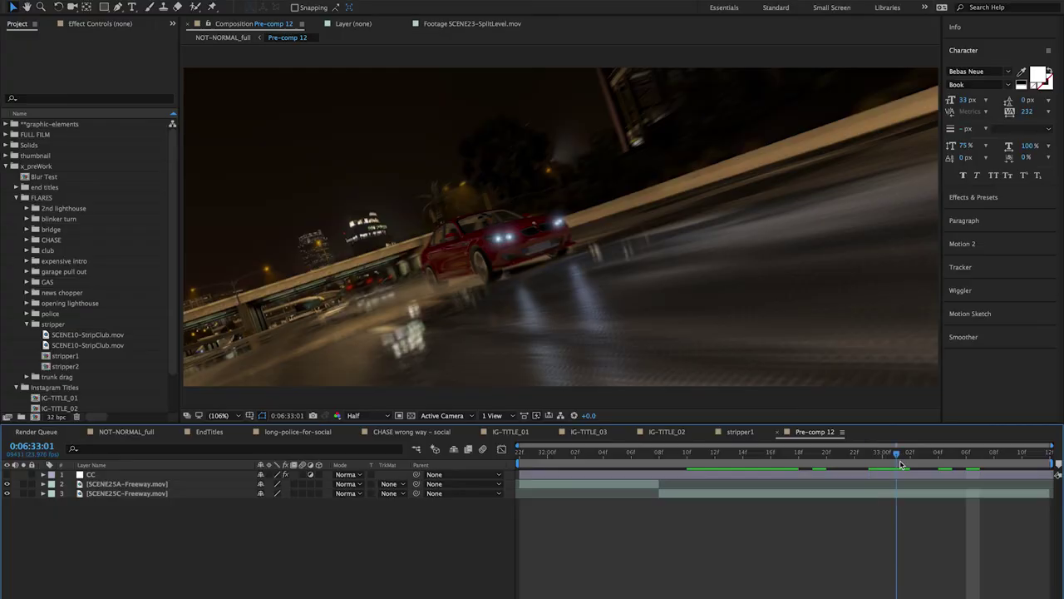
pyautogui.click(938, 462)
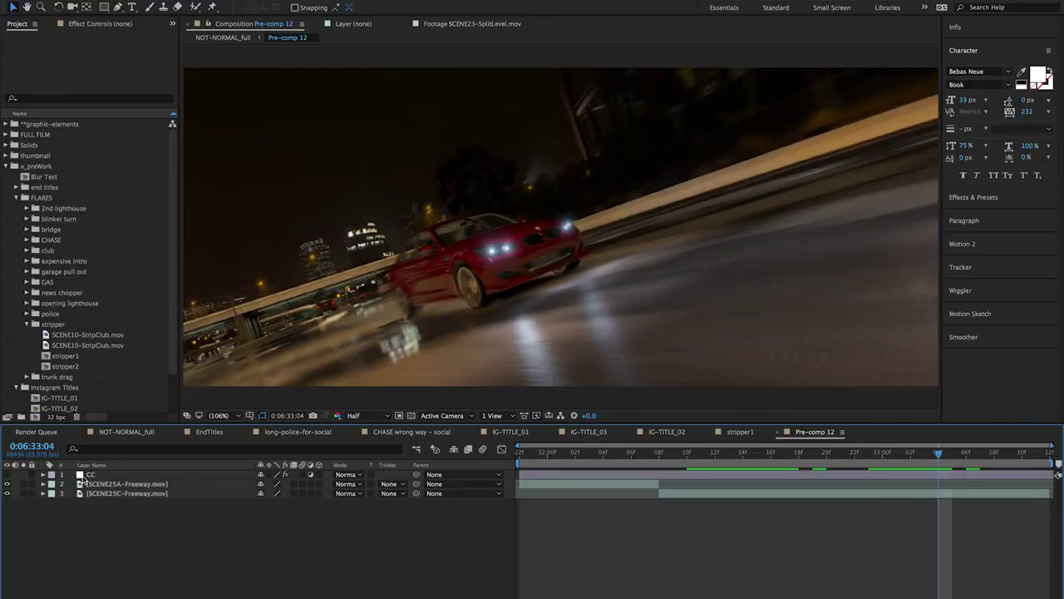
pyautogui.click(10, 475)
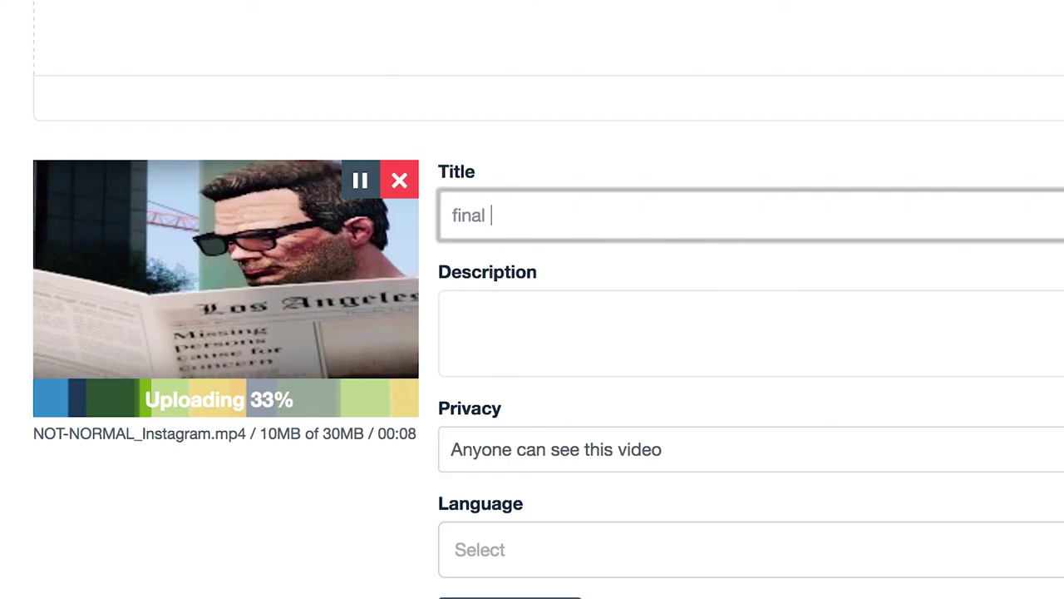
pyautogui.write('final')
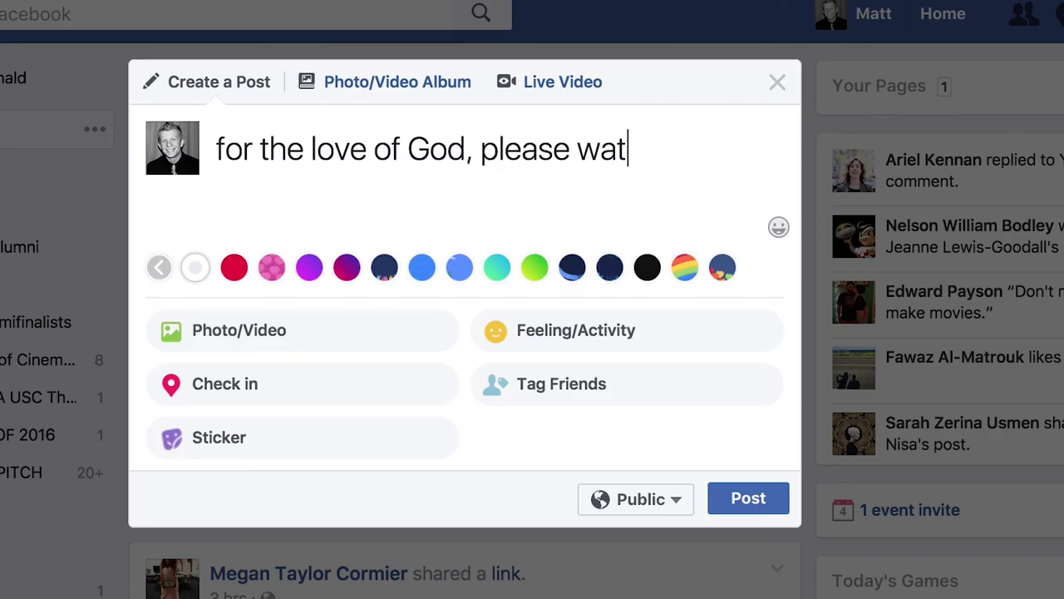